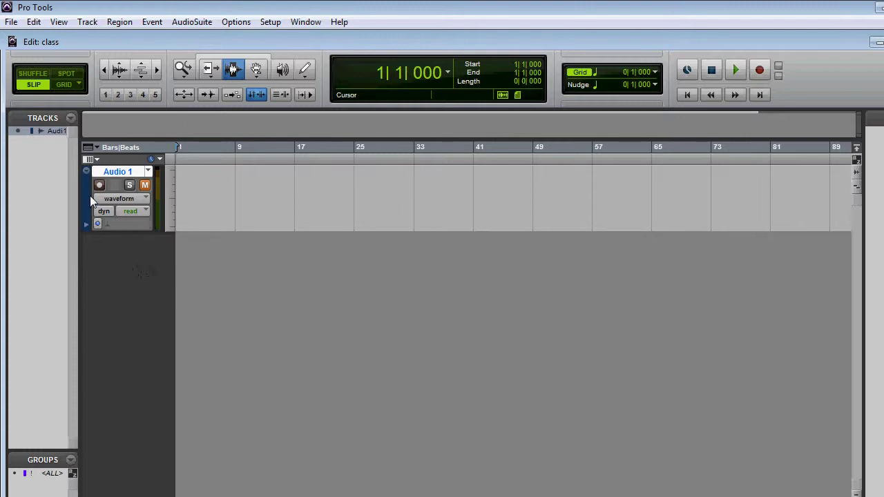
Delete the existing Audio 1 track from the session
right_click(50, 130)
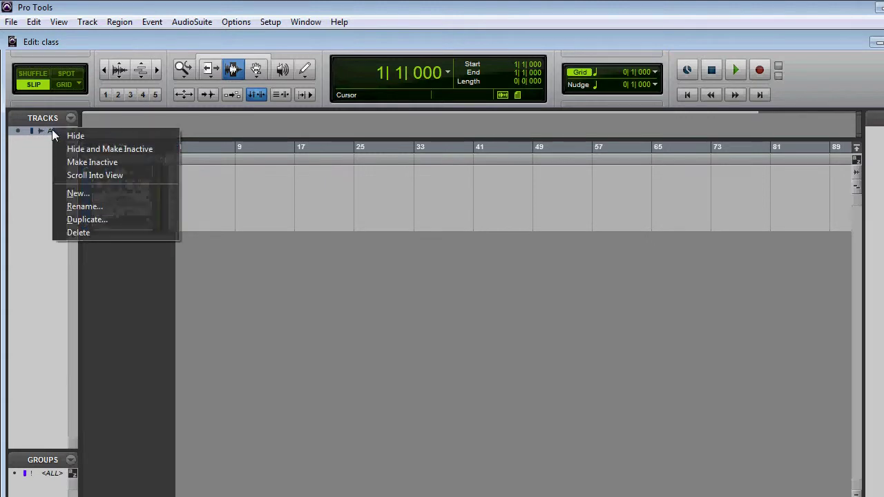
click(98, 233)
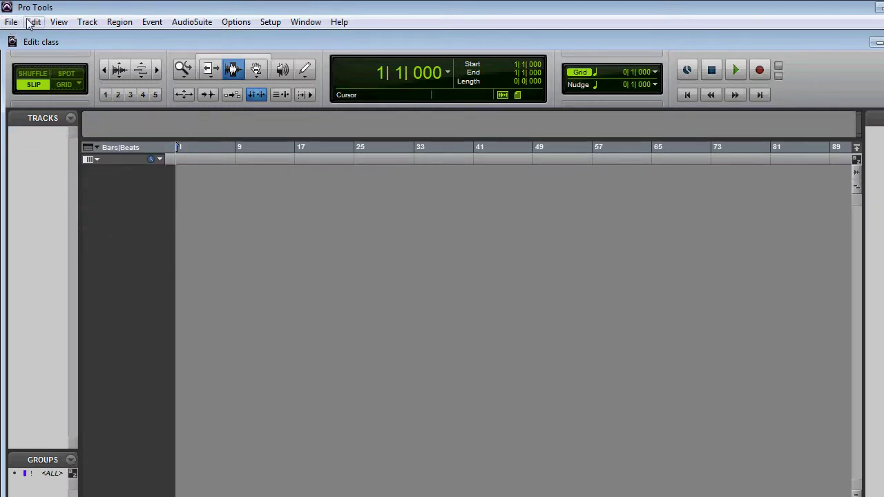
Start a new tracks setup with 4 mono audio tracks in samples
click(99, 22)
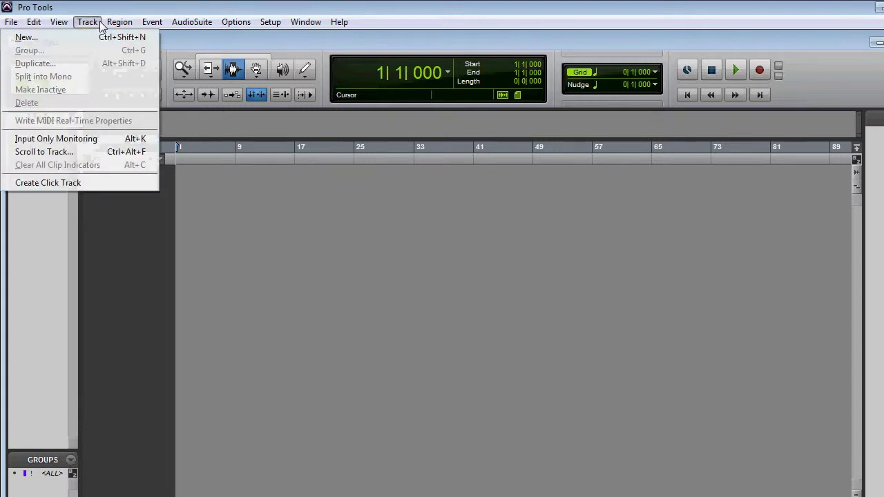
click(99, 24)
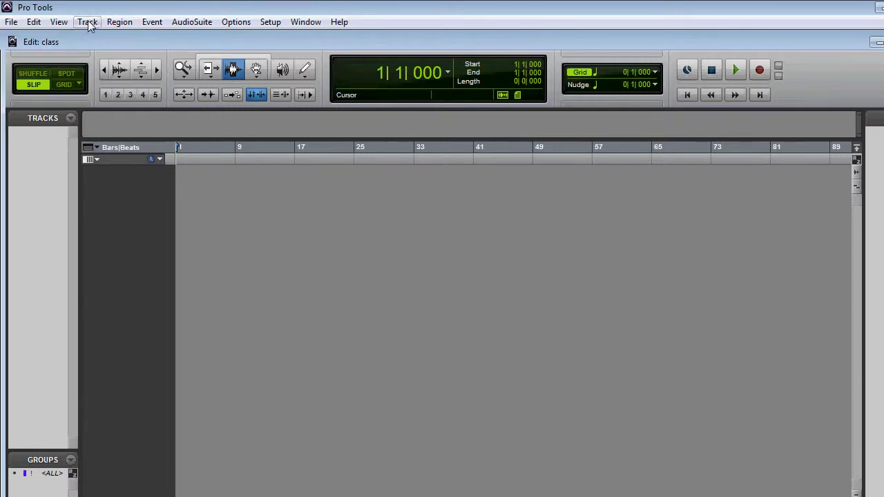
click(97, 22)
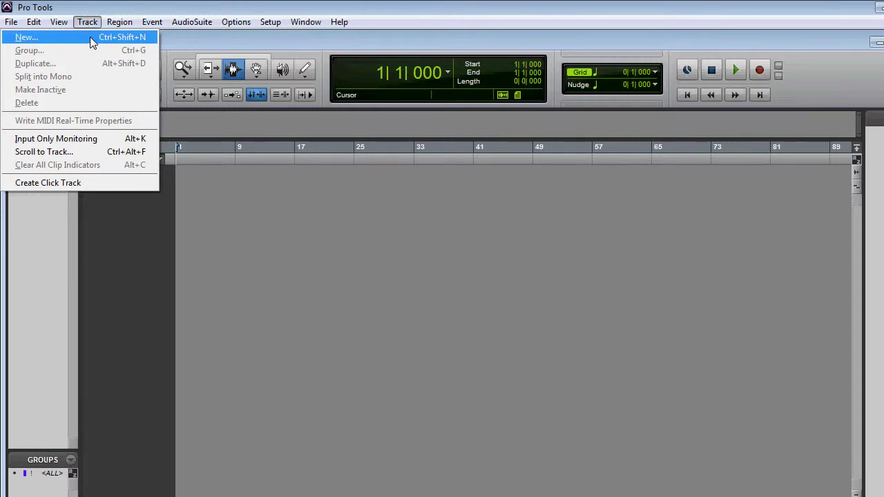
click(90, 37)
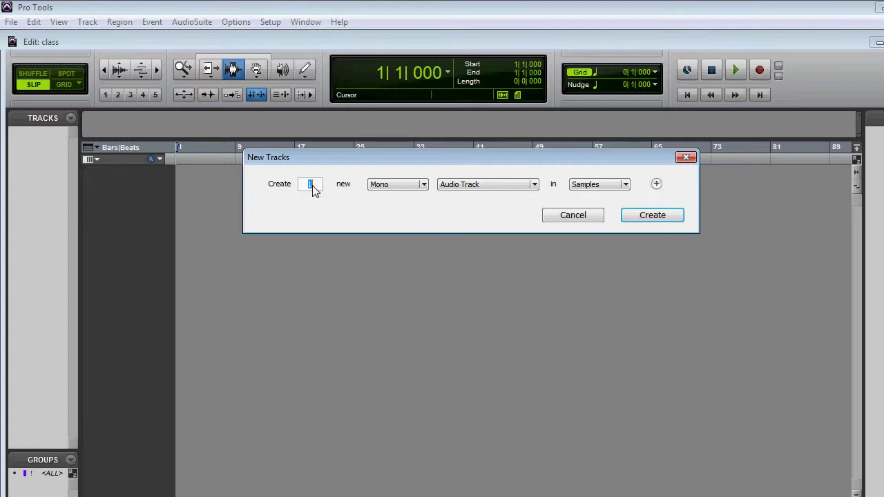
click(463, 183)
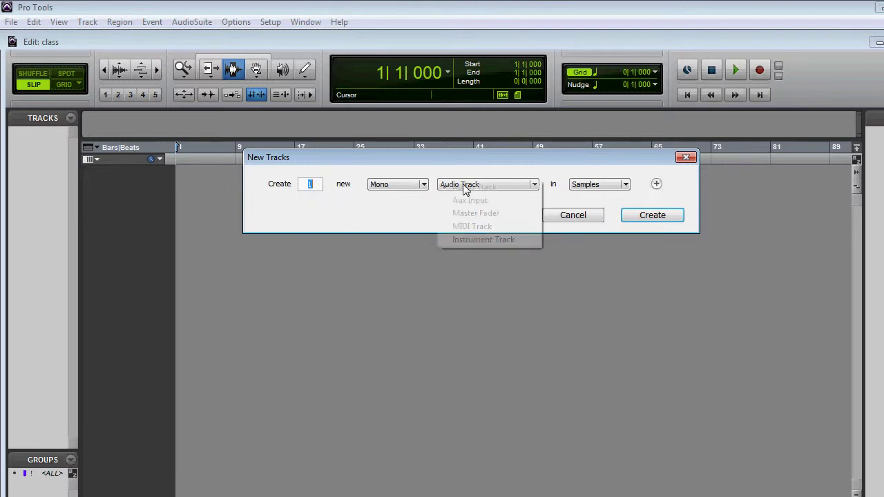
click(572, 183)
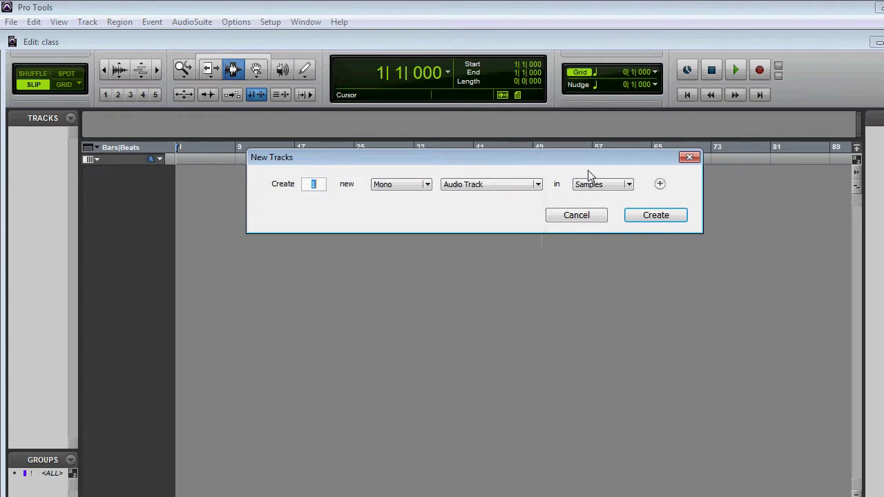
drag(523, 160, 529, 216)
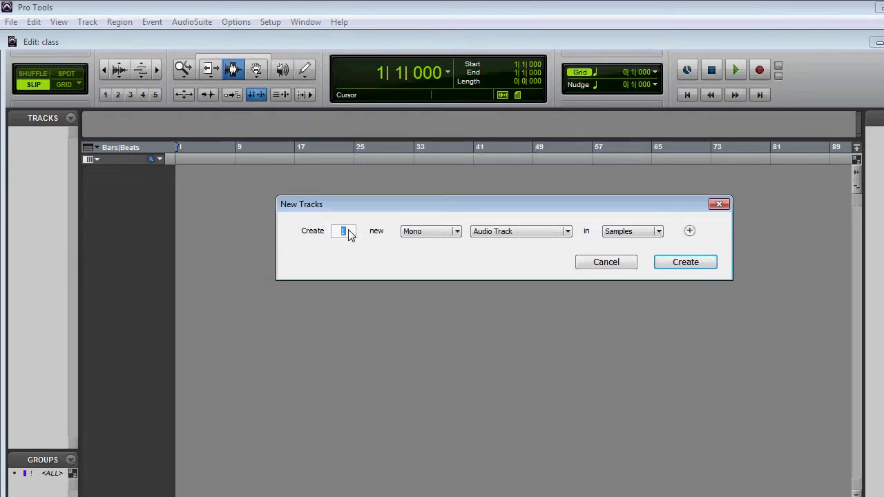
text(4)
Add a second entry to the new tracks setup for one stereo Master Fader
click(689, 231)
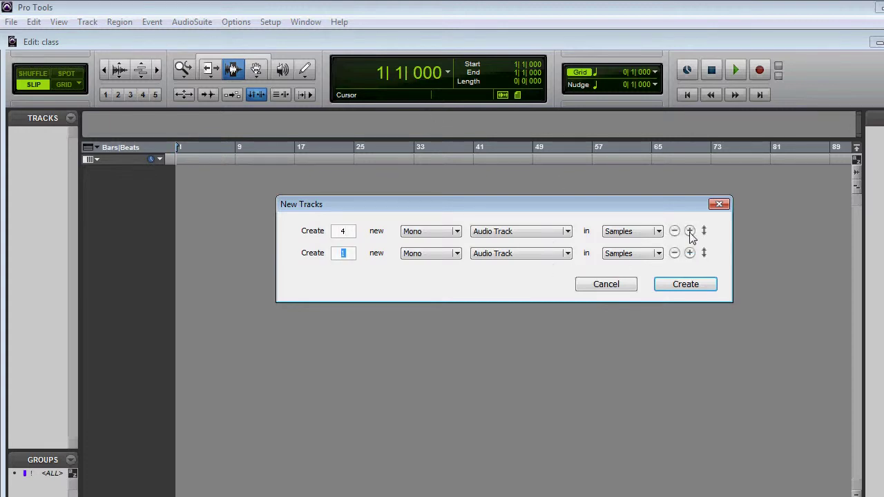
click(454, 254)
click(442, 274)
click(480, 254)
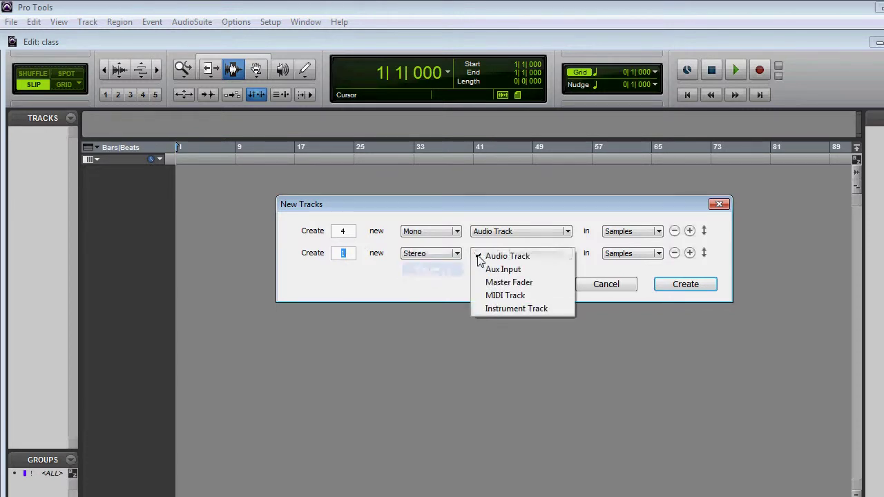
click(502, 283)
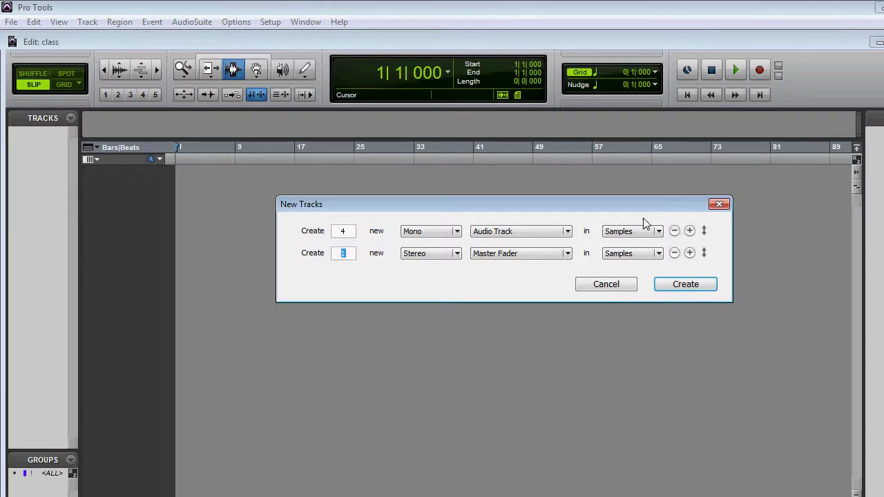
drag(593, 204, 538, 175)
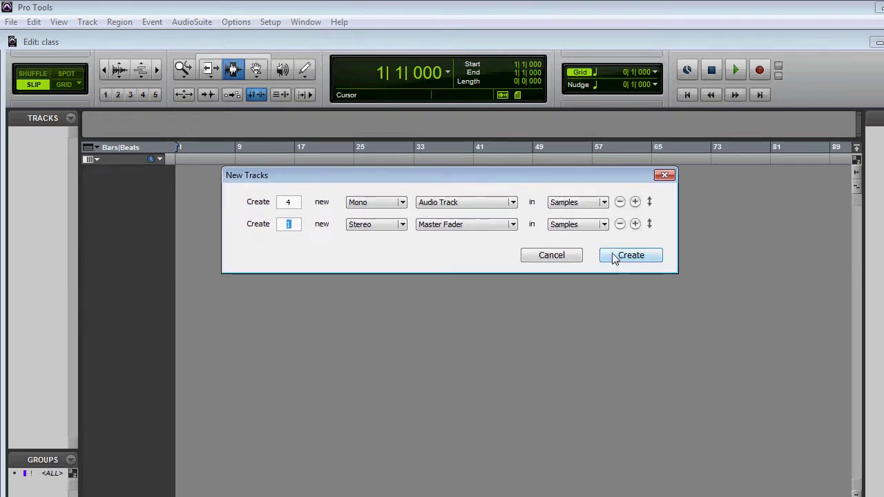
Add a third entry for one stereo Aux Input and create all the configured tracks
click(635, 223)
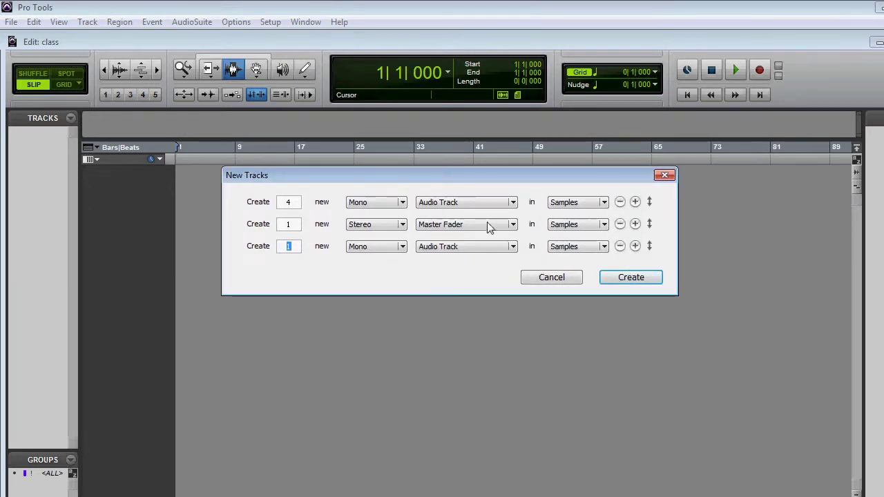
click(401, 254)
click(395, 251)
click(394, 251)
click(391, 270)
click(433, 250)
click(442, 264)
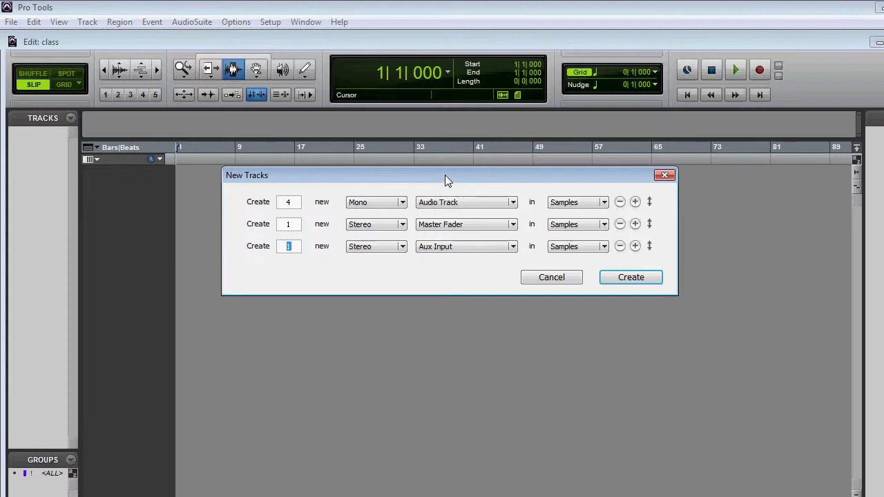
mouse_move(446, 175)
mouse_down()
mouse_move(451, 184)
mouse_move(446, 174)
mouse_move(442, 197)
mouse_move(440, 183)
mouse_up()
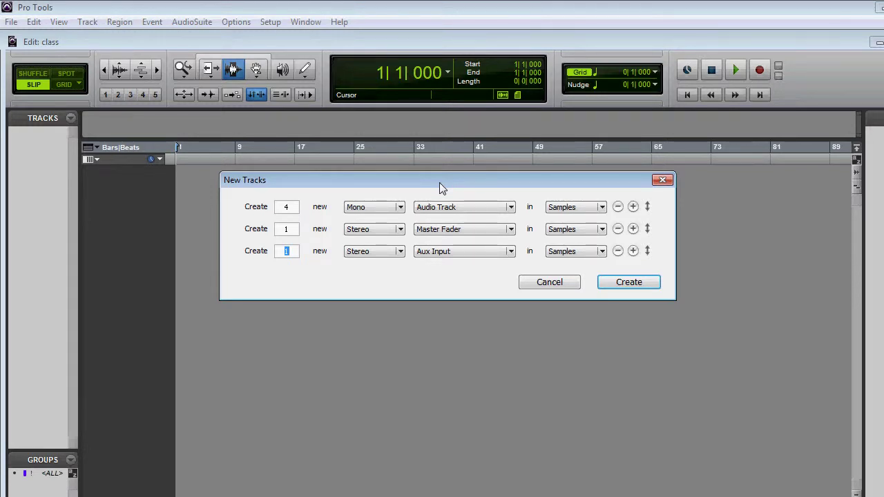
drag(422, 182, 400, 166)
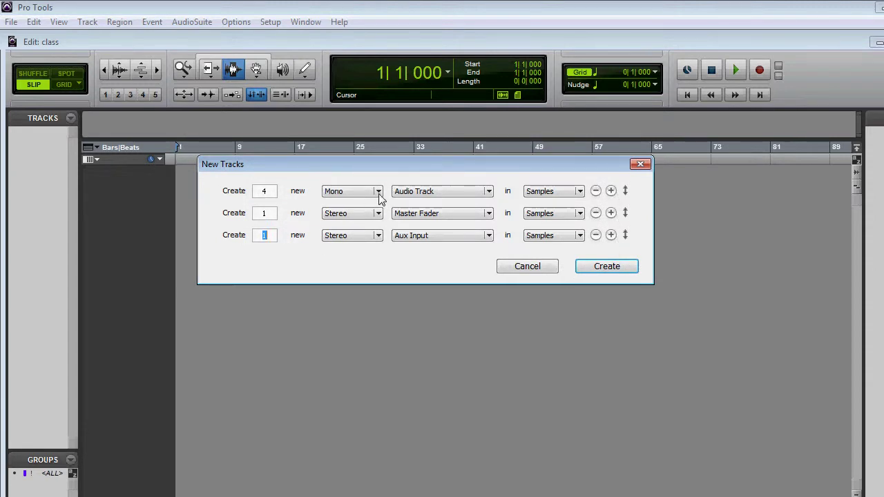
click(608, 267)
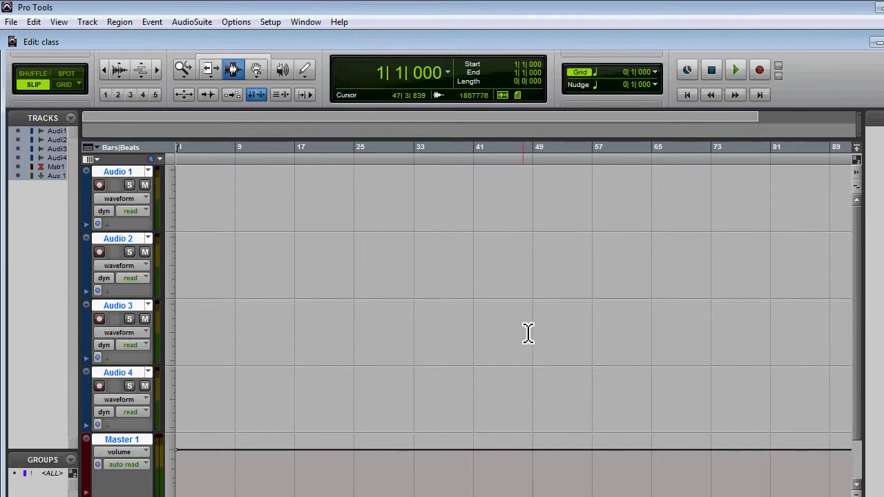
Go through the audio, master and aux tracks in the track list, selecting them one at a time
right_click(54, 175)
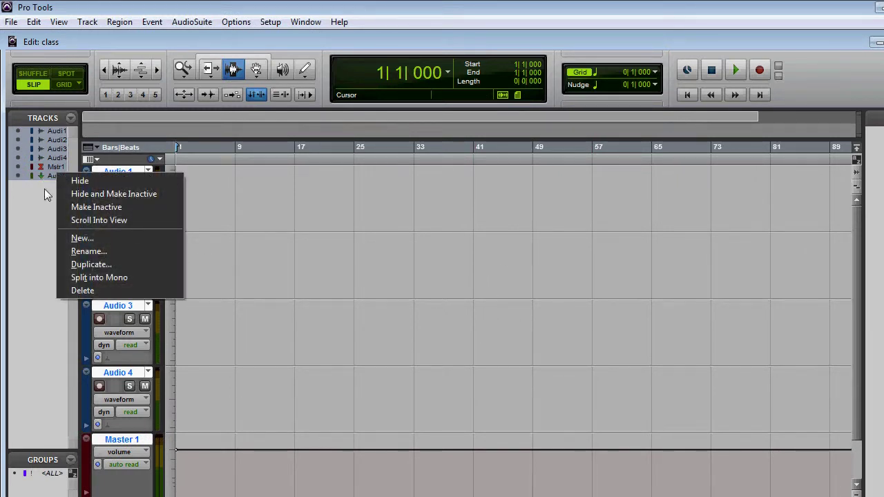
click(43, 198)
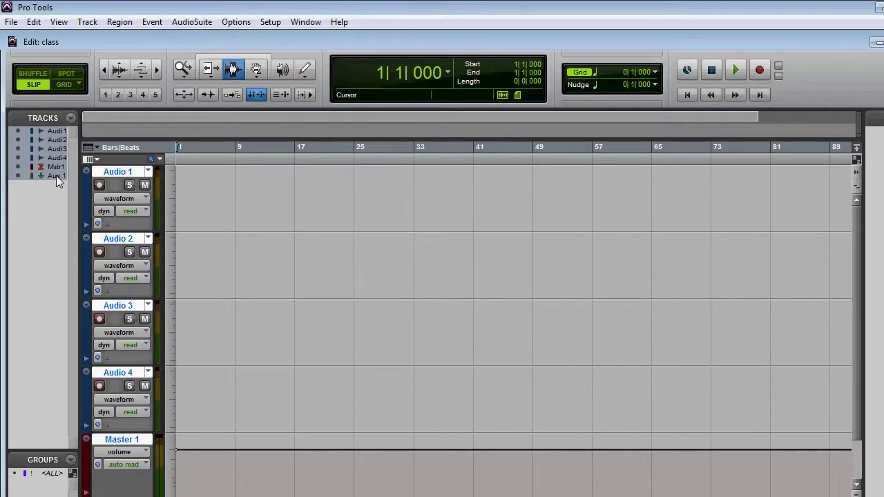
click(50, 175)
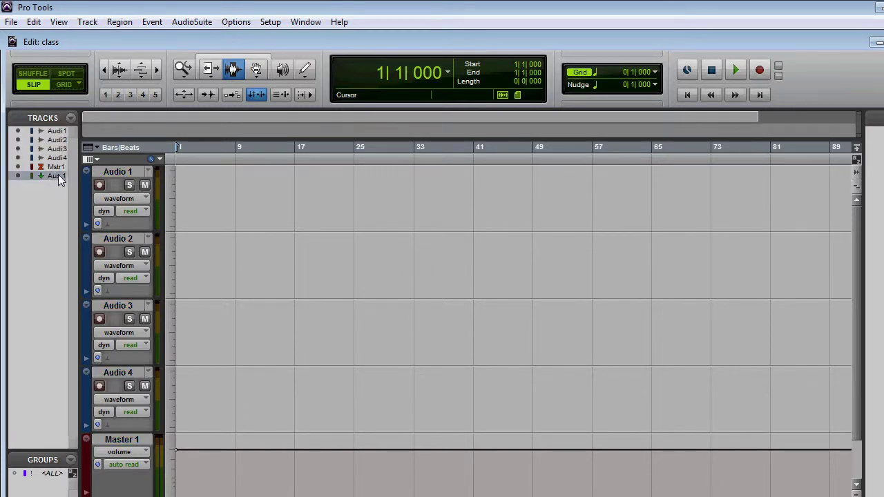
click(55, 168)
click(57, 158)
click(58, 139)
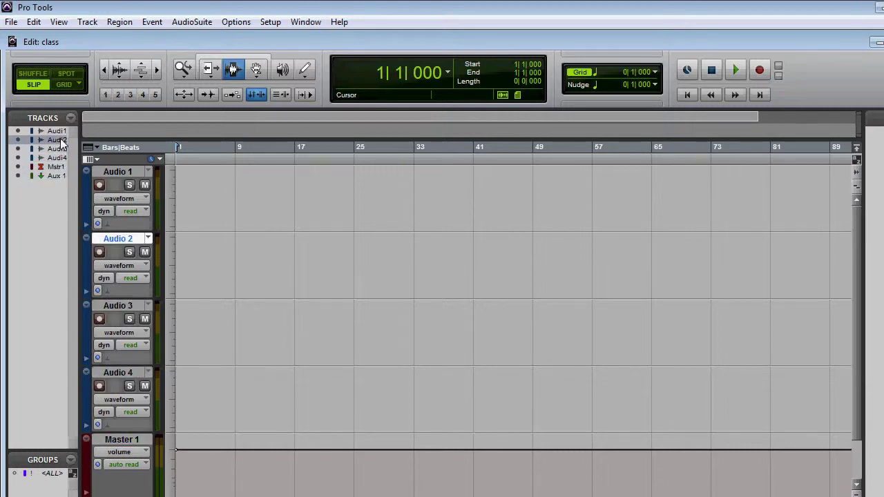
click(58, 132)
click(59, 140)
click(58, 149)
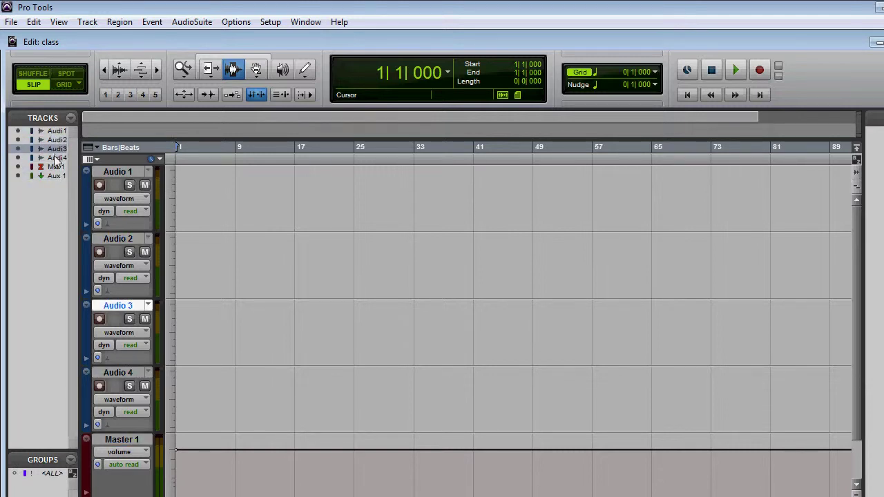
click(57, 158)
click(55, 167)
click(54, 176)
click(51, 158)
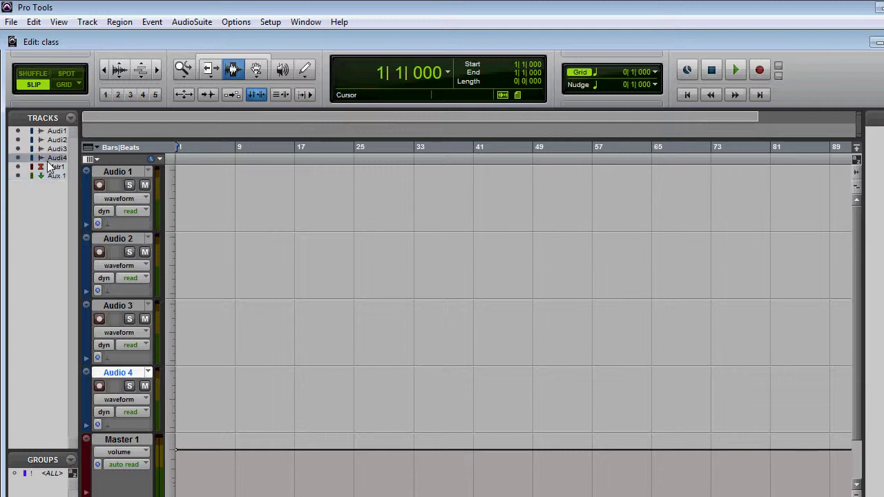
Move the Master 1 track above Audio 1 so it comes first in the track order
click(59, 168)
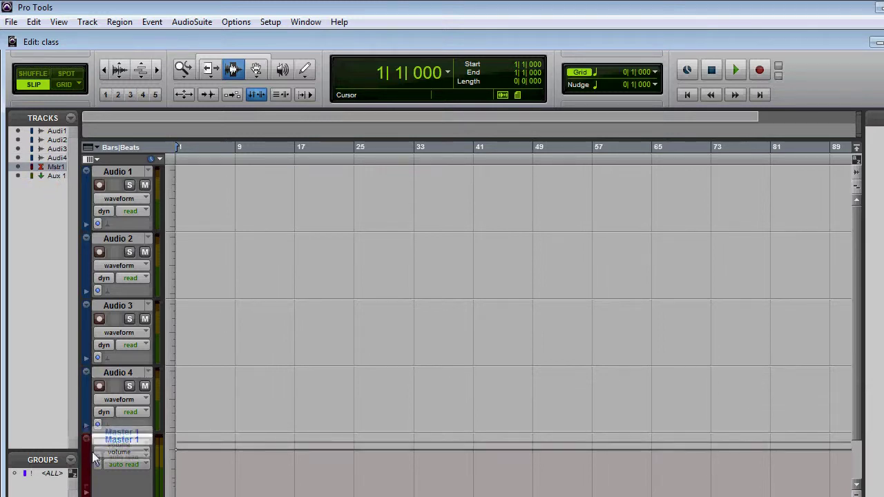
drag(69, 167, 69, 132)
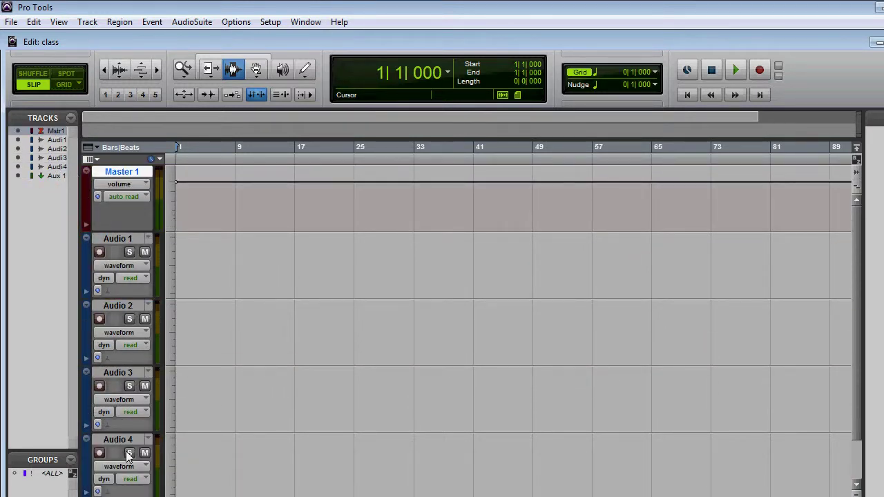
scroll(129, 453, down, 1)
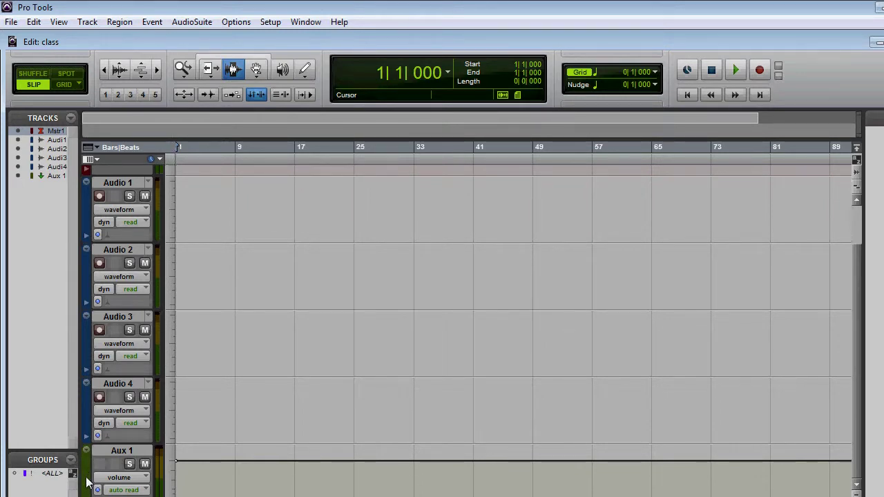
scroll(142, 465, up, 1)
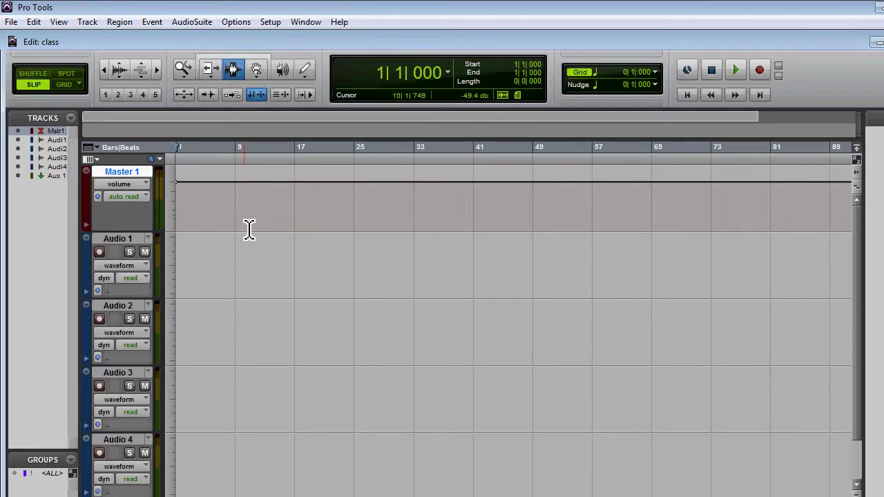
click(69, 460)
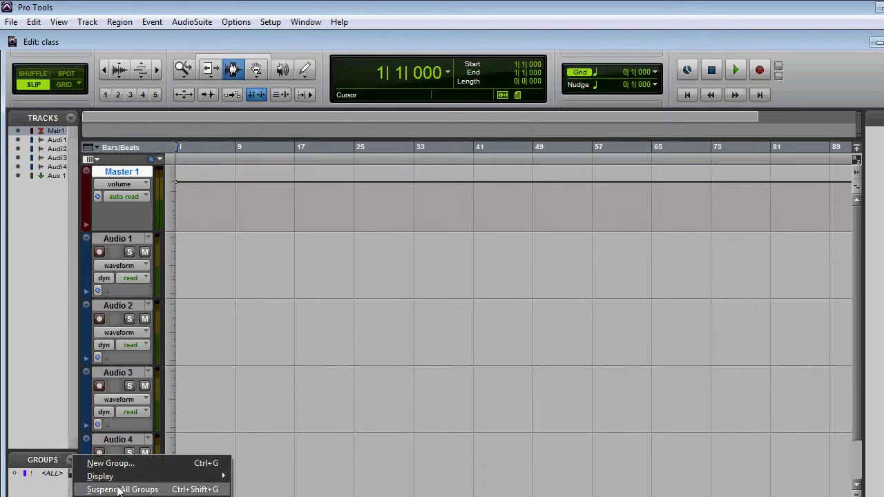
click(36, 469)
click(42, 462)
click(45, 463)
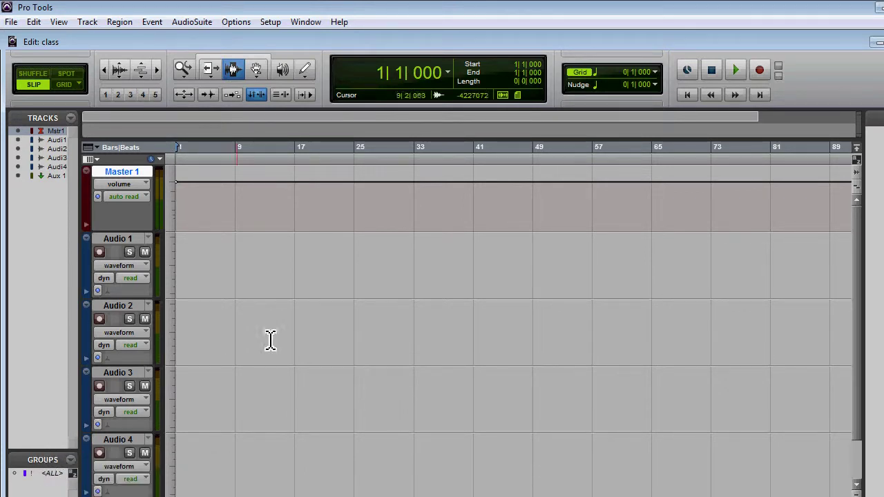
Collapse the regions list and the Tracks and Groups lists to widen the edit area
drag(859, 166, 883, 135)
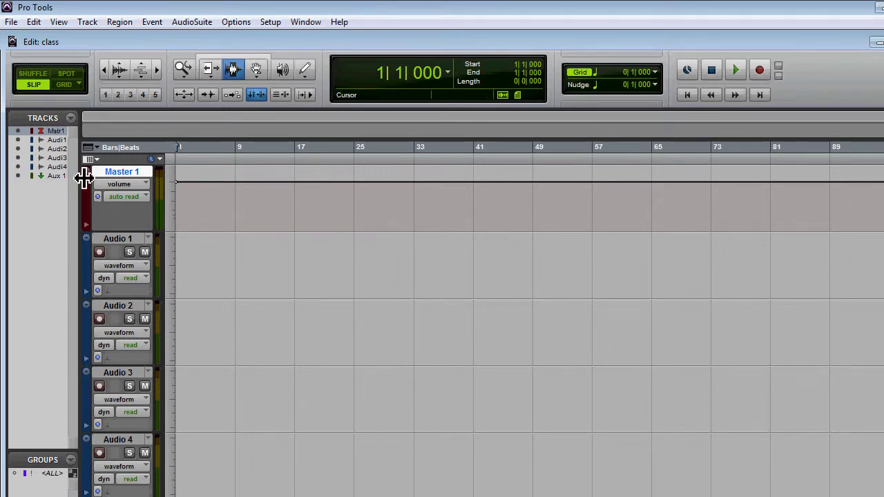
drag(83, 178, 6, 177)
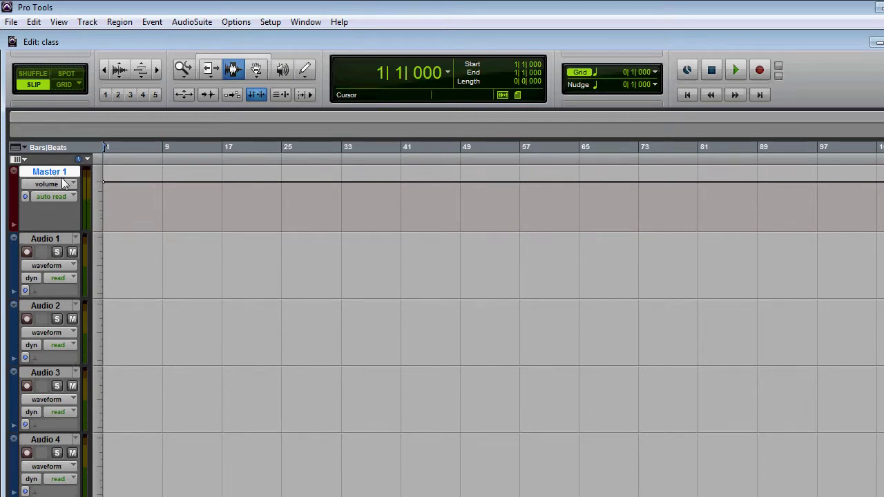
Select the Audio 1 track and switch to the Mix window
click(45, 239)
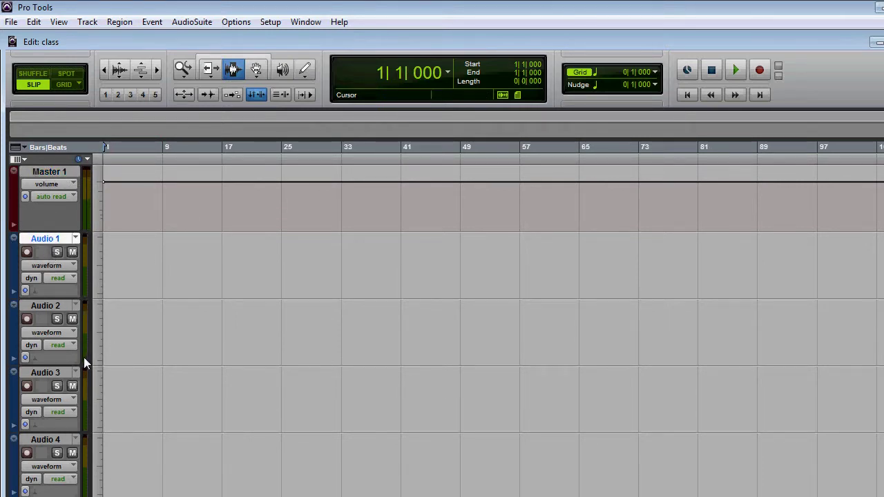
scroll(84, 357, down, 2)
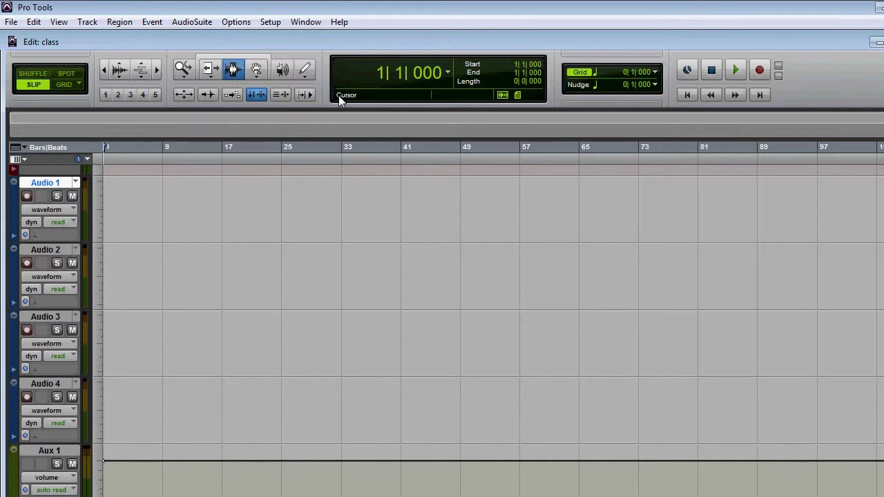
key(ctrl+equal)
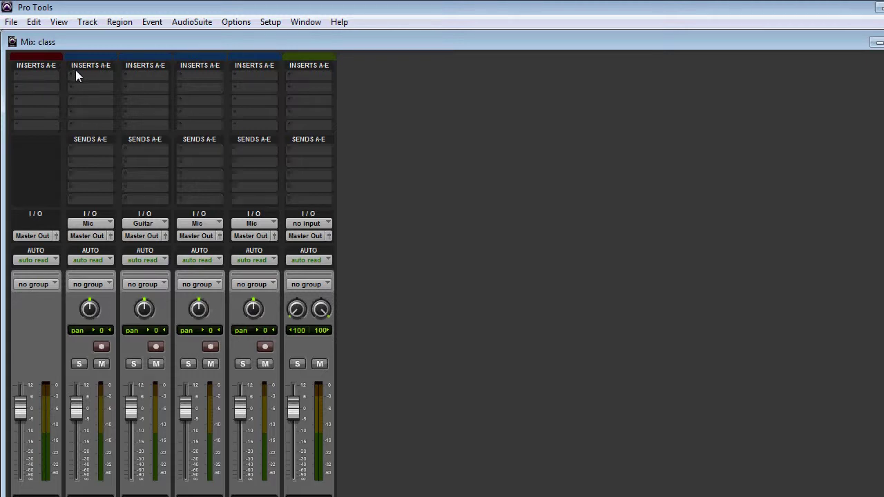
Rename the Master 1 track as Master
scroll(75, 70, down, 3)
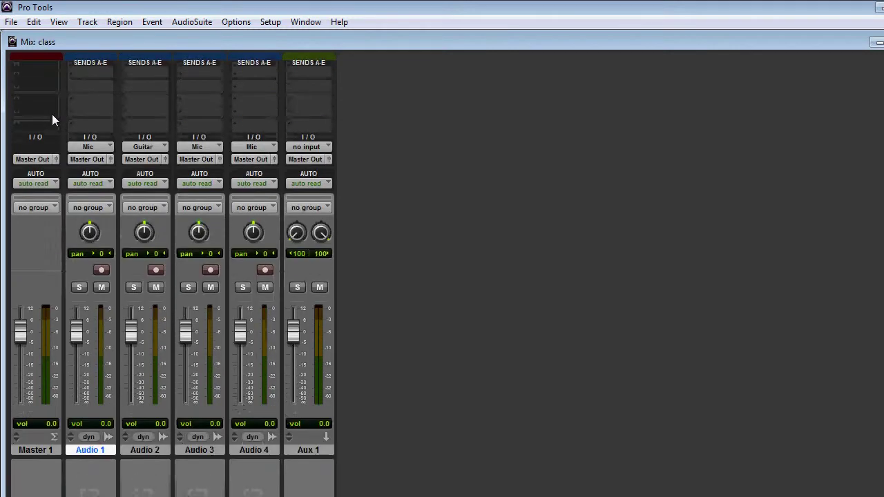
click(43, 442)
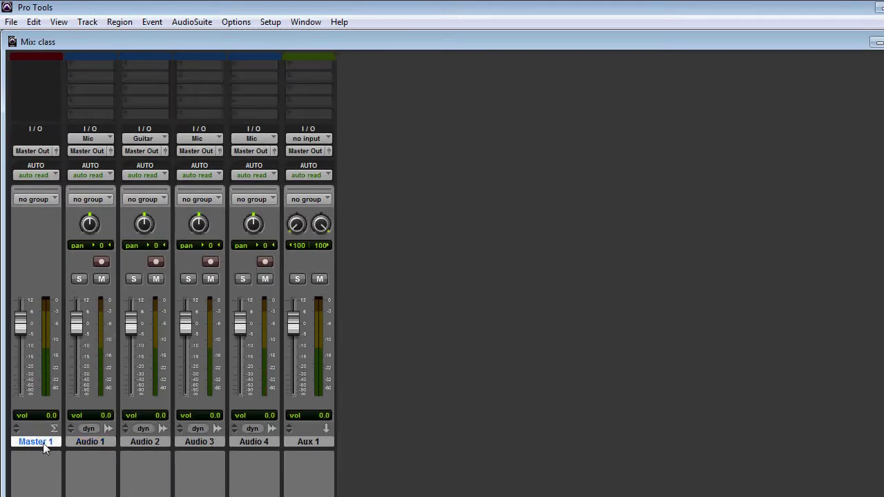
double_click(45, 443)
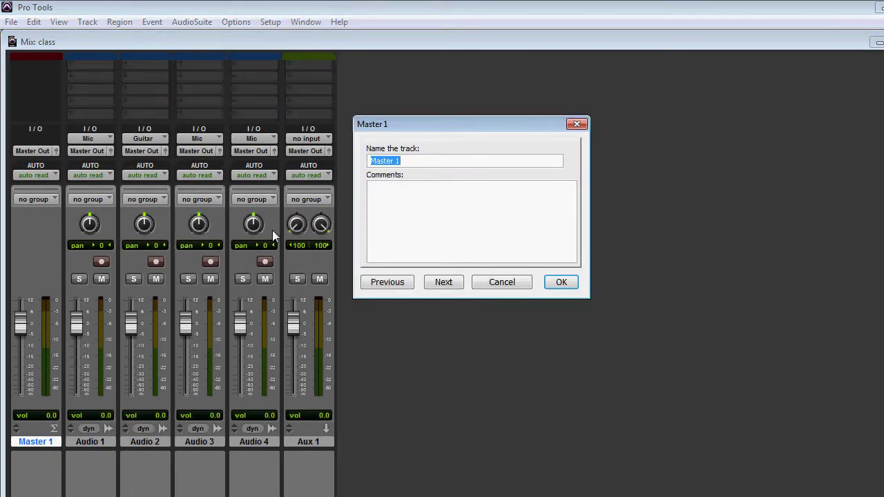
text(Ma)
key(Return)
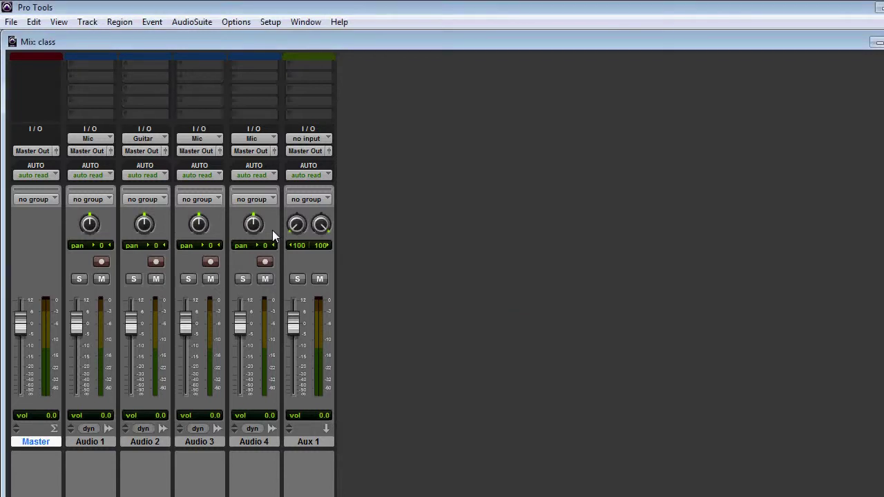
Rename the Audio 1 track as VOX and the Audio 2 track as GTR
click(88, 442)
double_click(90, 441)
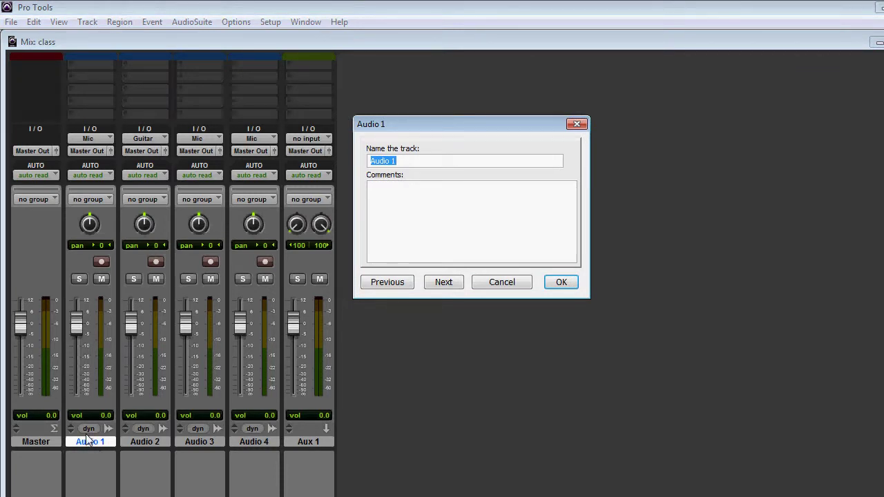
text(VOX)
key(Return)
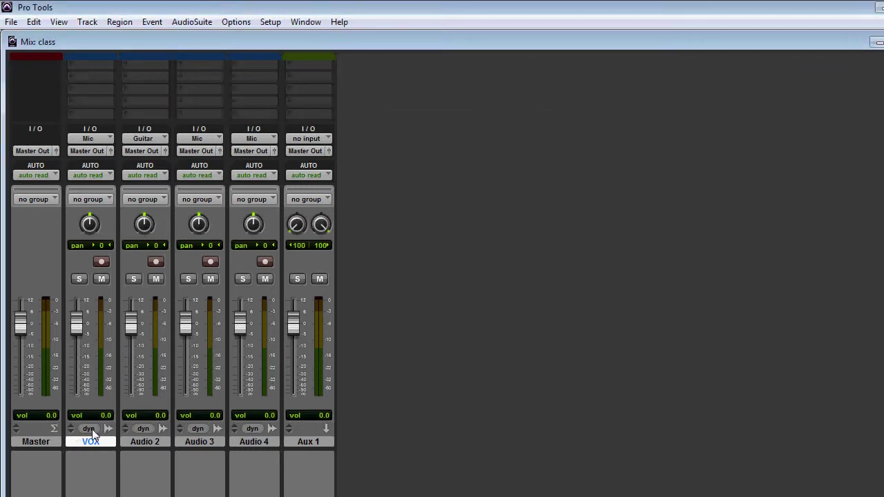
double_click(140, 443)
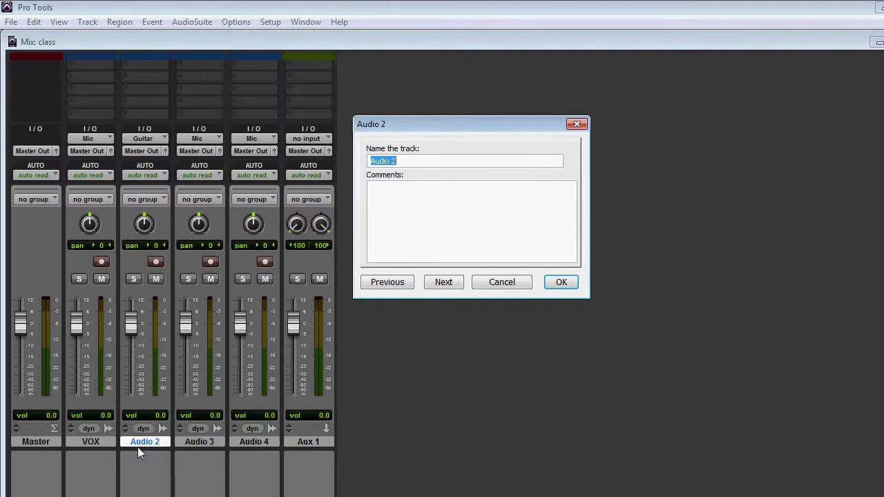
text(GTR)
key(Return)
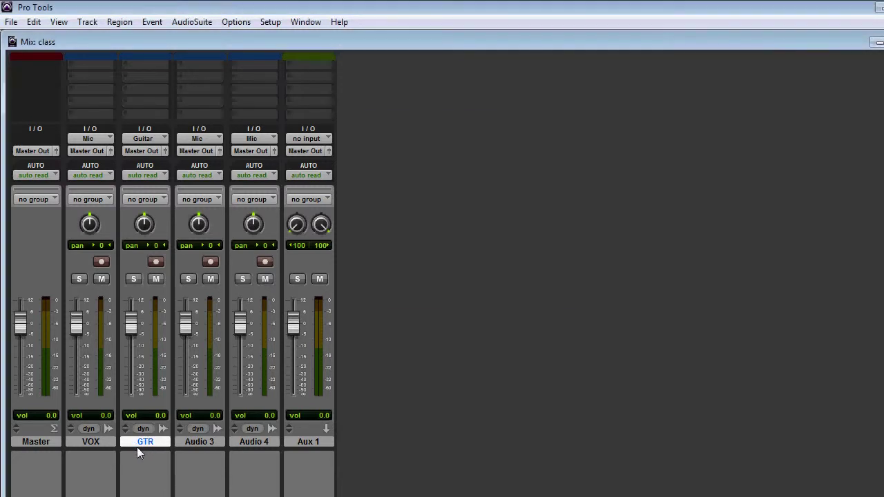
Rename the Audio 3 track as Empty and the Audio 4 track as Empty02
double_click(210, 441)
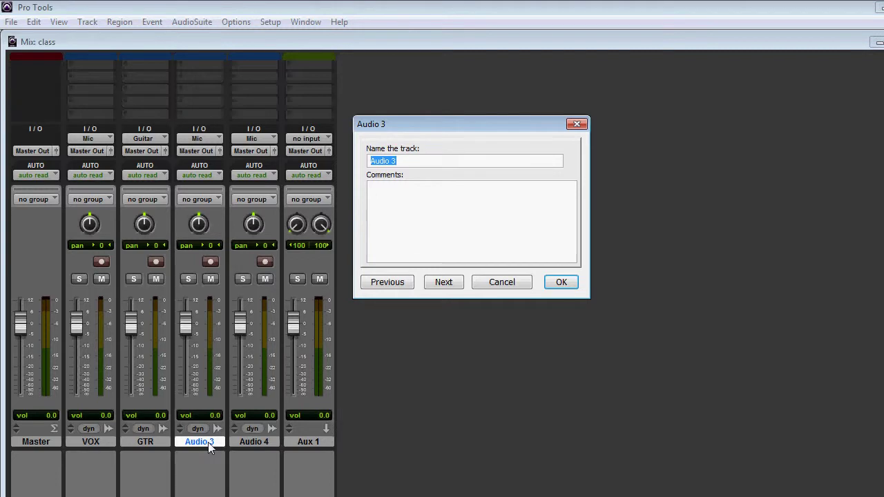
text(Empty)
key(Return)
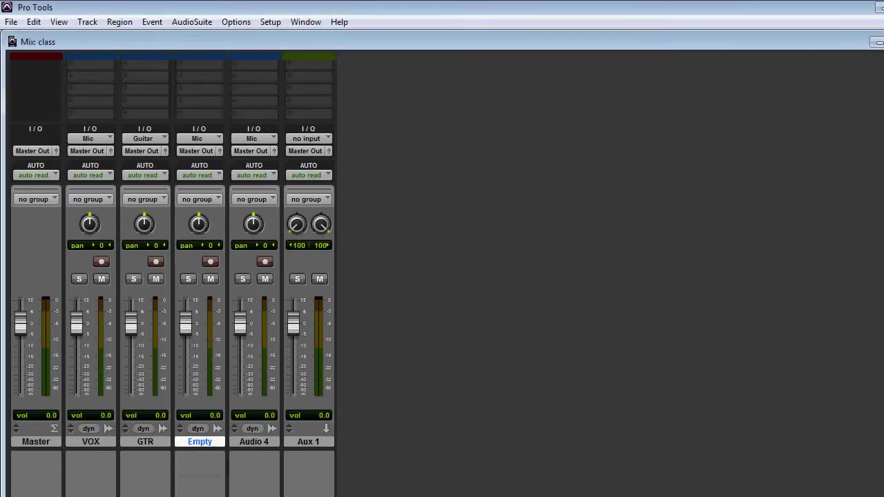
double_click(249, 442)
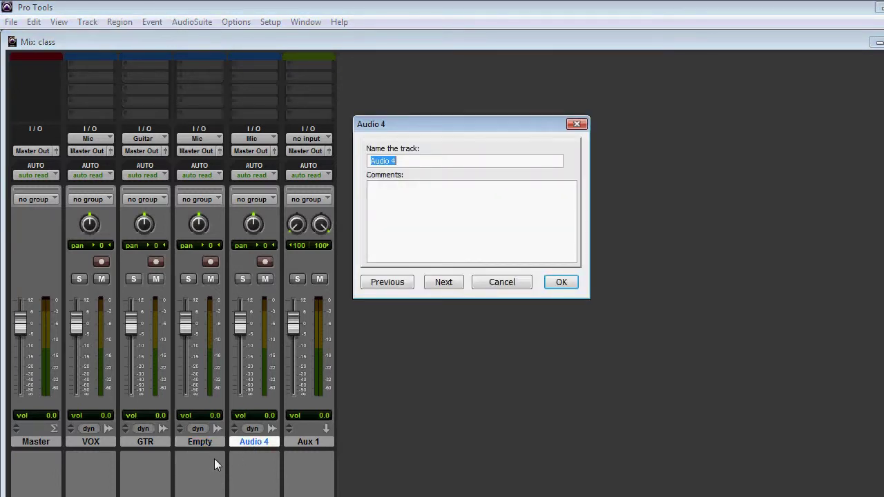
text(Empty)
key(Return)
click(471, 200)
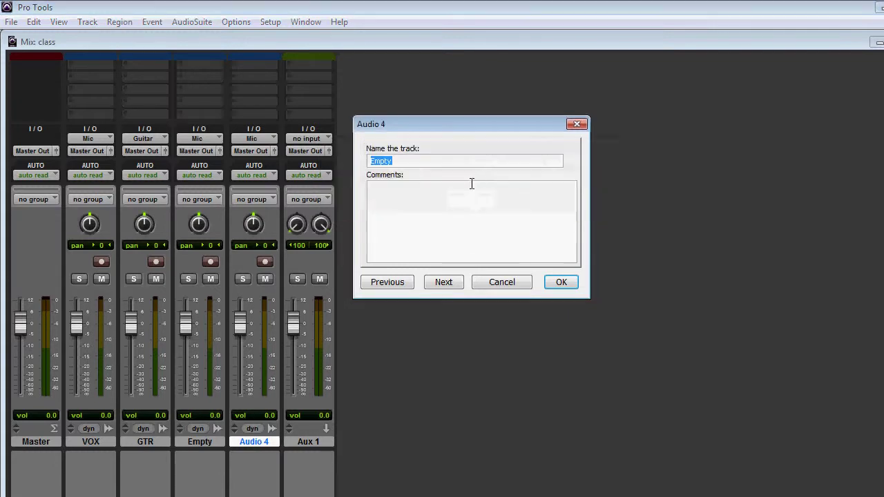
click(465, 161)
text(02)
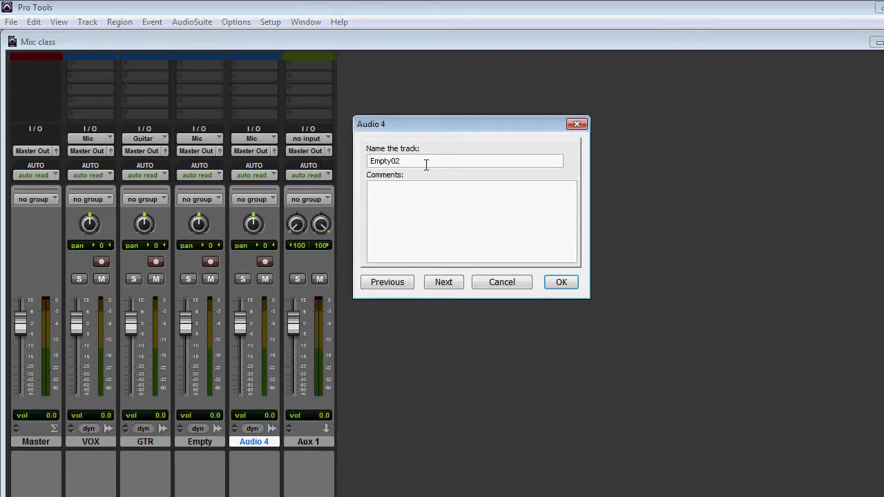
key(Return)
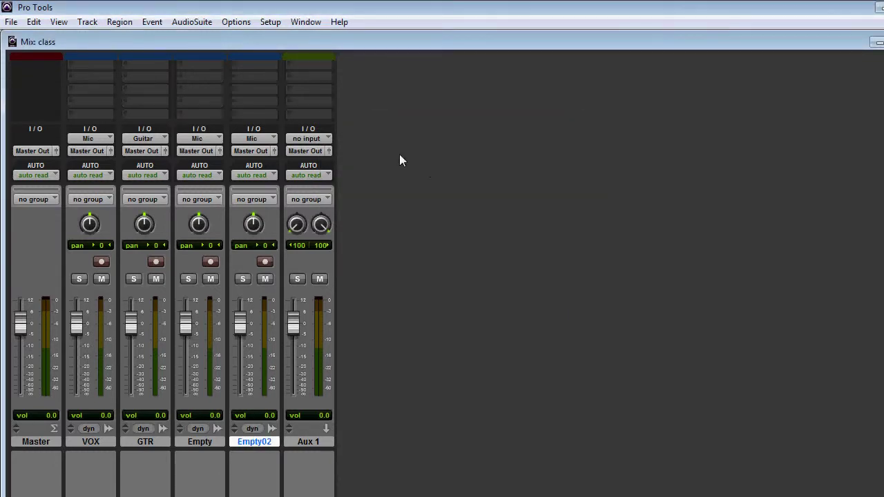
Rename the Aux 1 track as Reverb
double_click(319, 442)
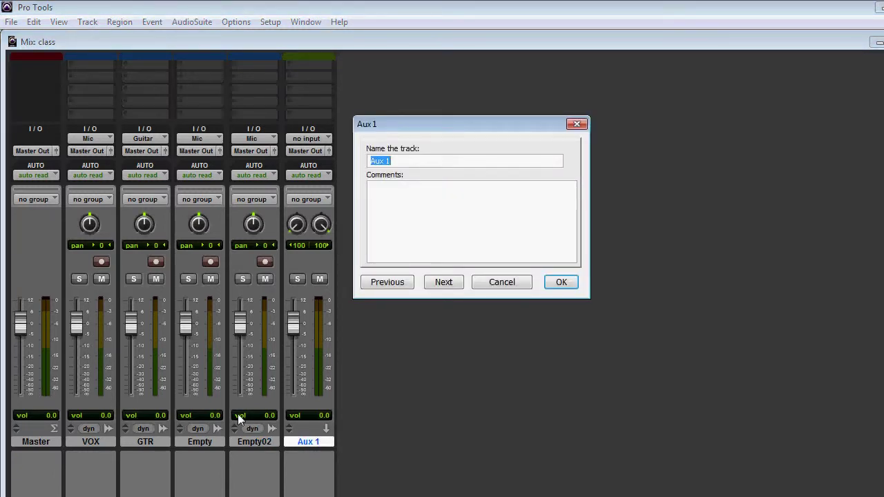
text(Reverb)
key(Return)
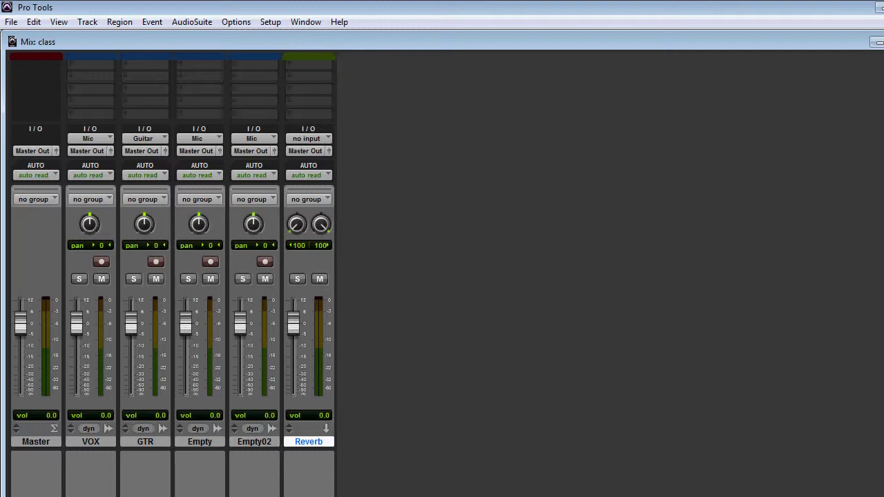
Hide the track comments in the Mix window and show them again
click(42, 485)
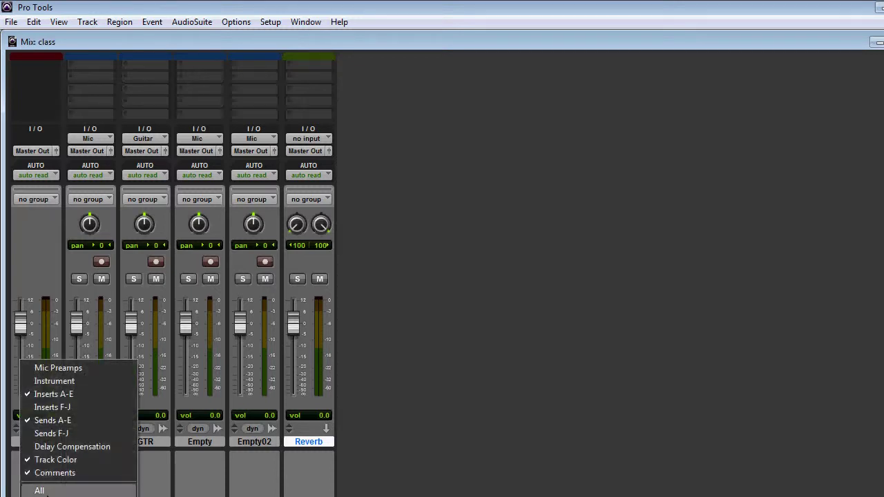
click(431, 408)
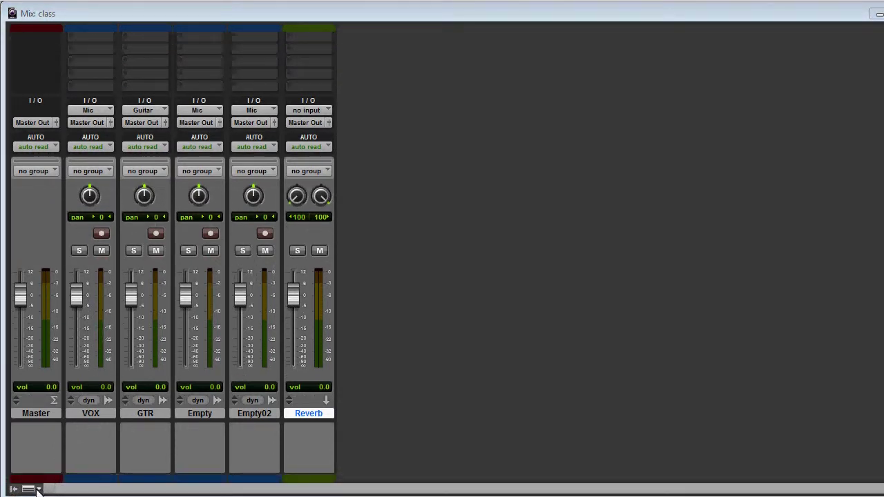
click(38, 489)
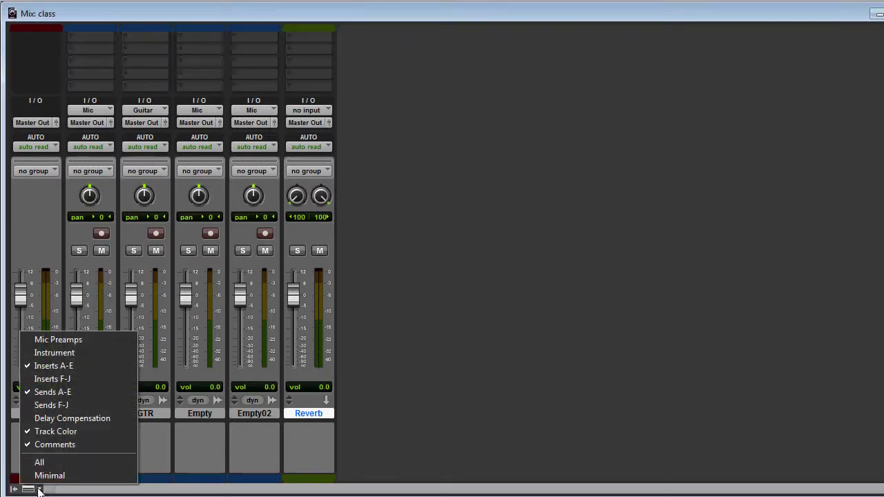
click(50, 445)
click(38, 490)
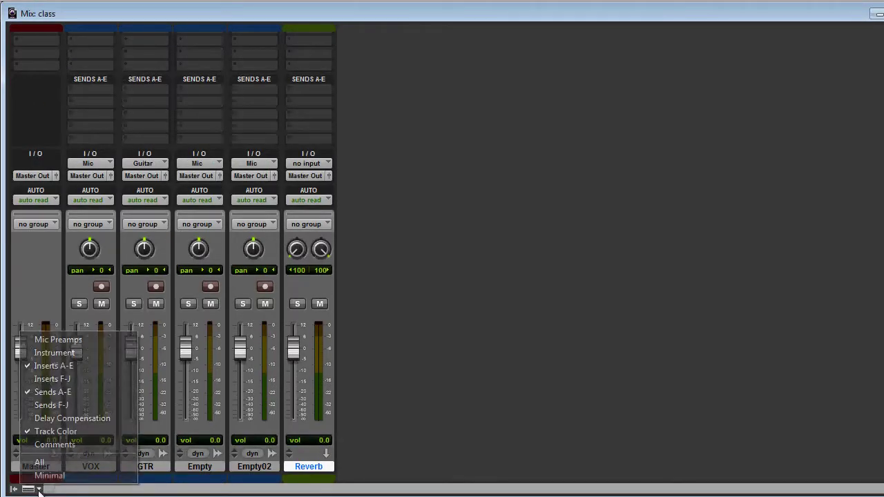
click(58, 443)
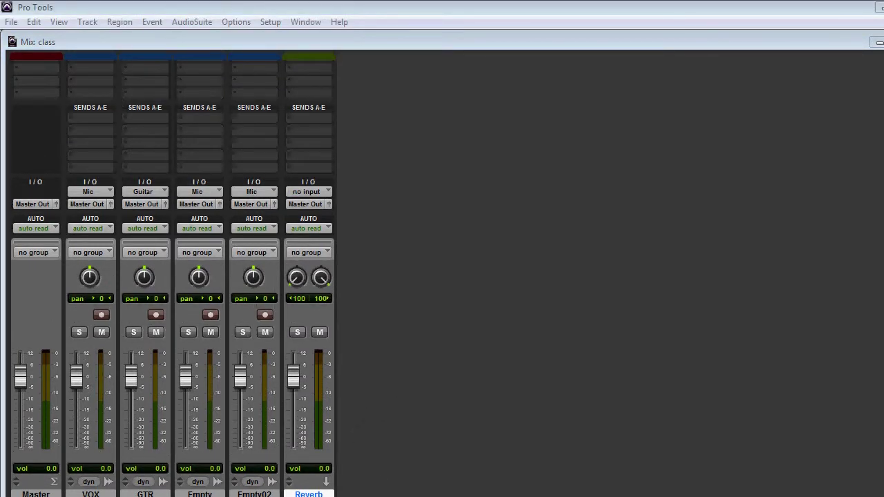
Add the comment SM58 to the VOX track and the comment Fender Strat to the GTR track
scroll(146, 450, down, 3)
click(38, 466)
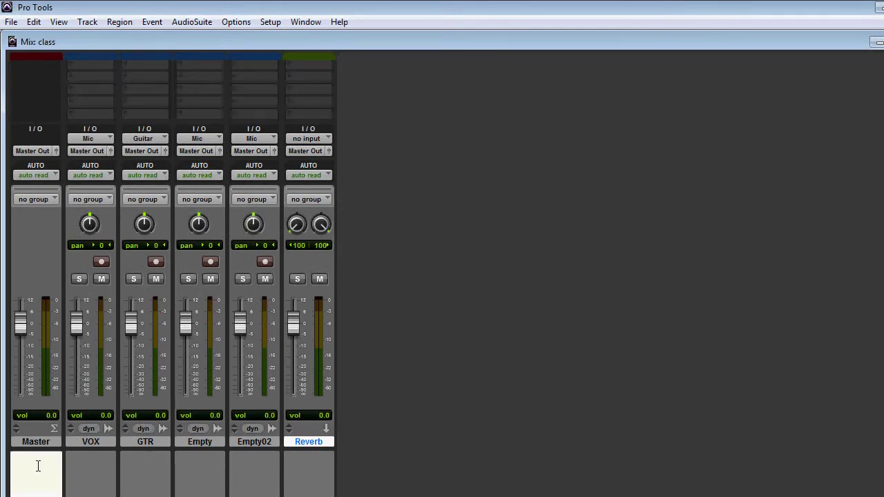
click(78, 459)
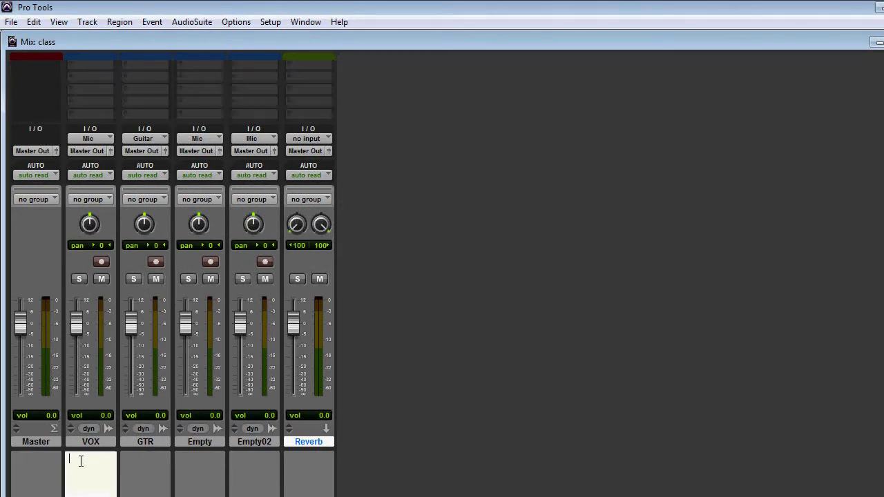
text(SM58)
key(Return)
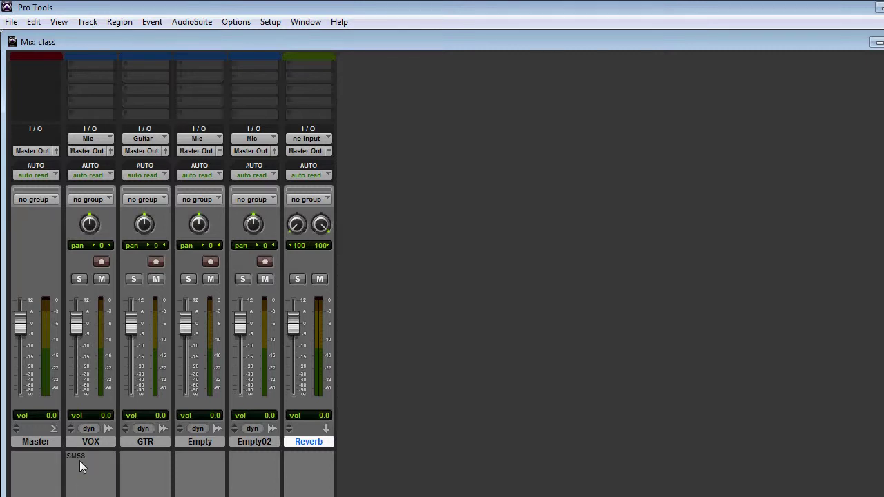
click(141, 466)
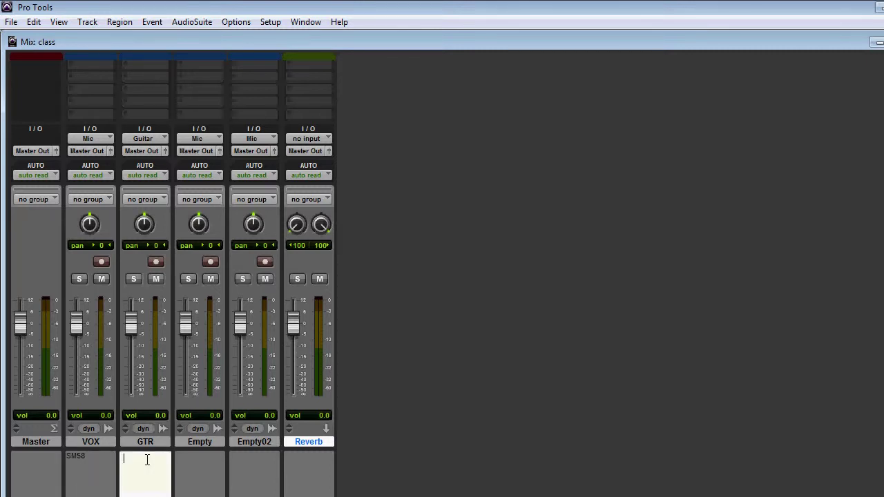
text(Fender Strat)
key(Return)
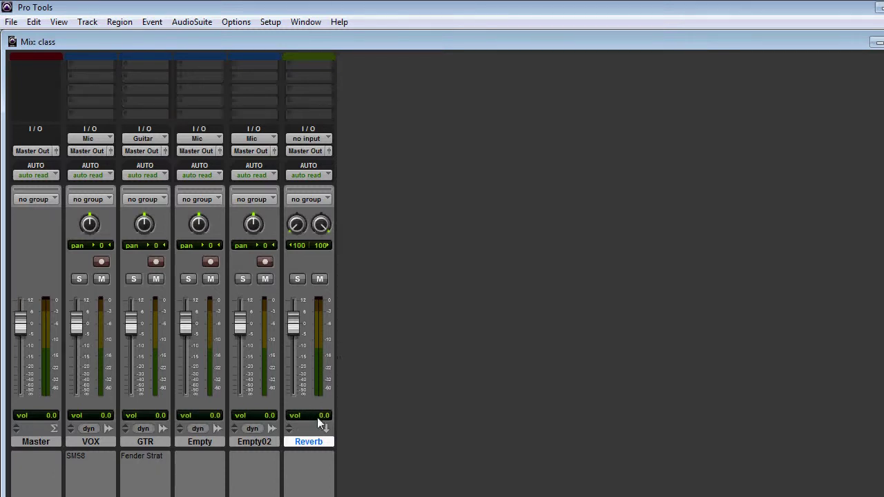
Add the comment Standard Reverb to the Reverb track
click(319, 464)
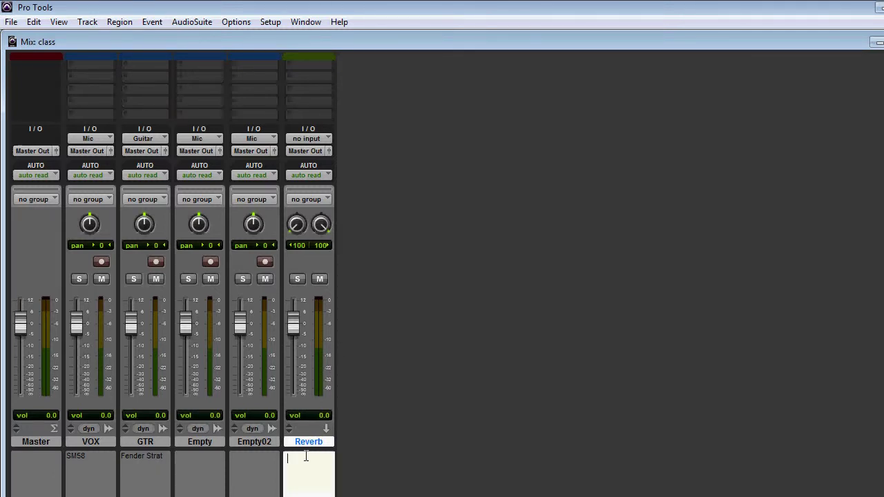
text(Standard Reverb)
key(Return)
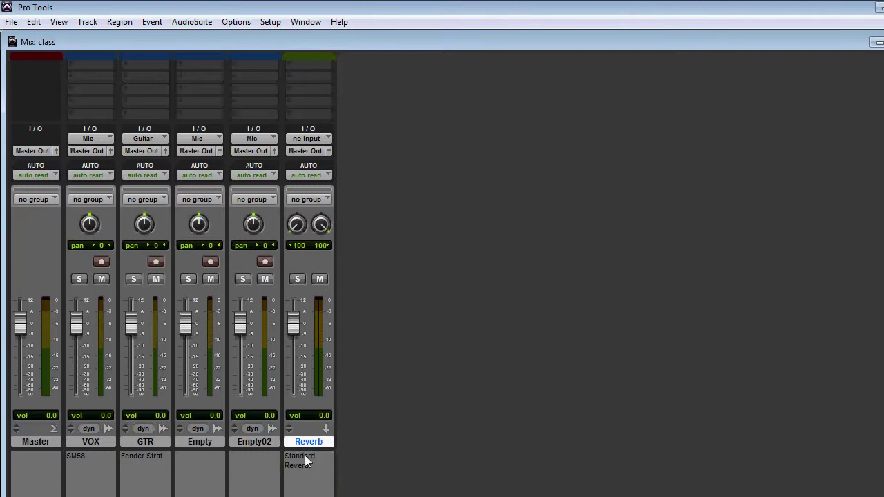
Set the inputs of the Empty and Empty02 tracks to no input
scroll(371, 269, up, 2)
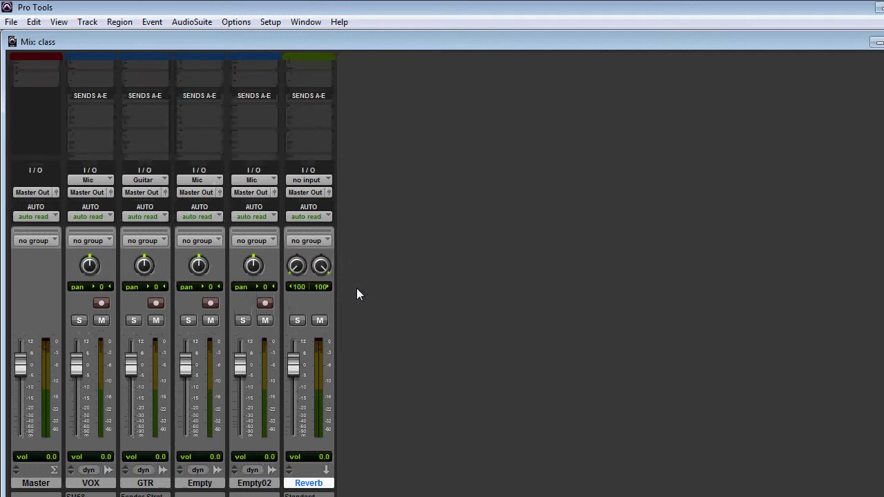
click(216, 181)
click(207, 182)
click(268, 181)
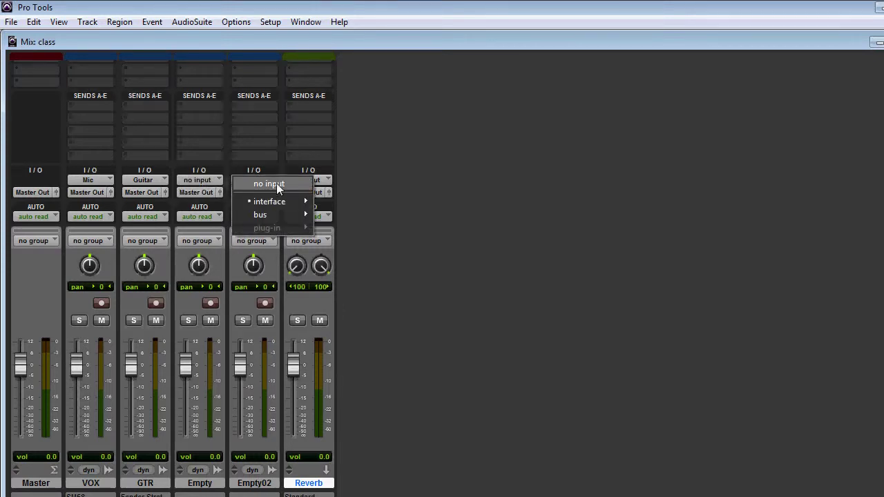
click(276, 187)
Look at the interface inputs available for the VOX track without changing its assignment
scroll(93, 183, up, 1)
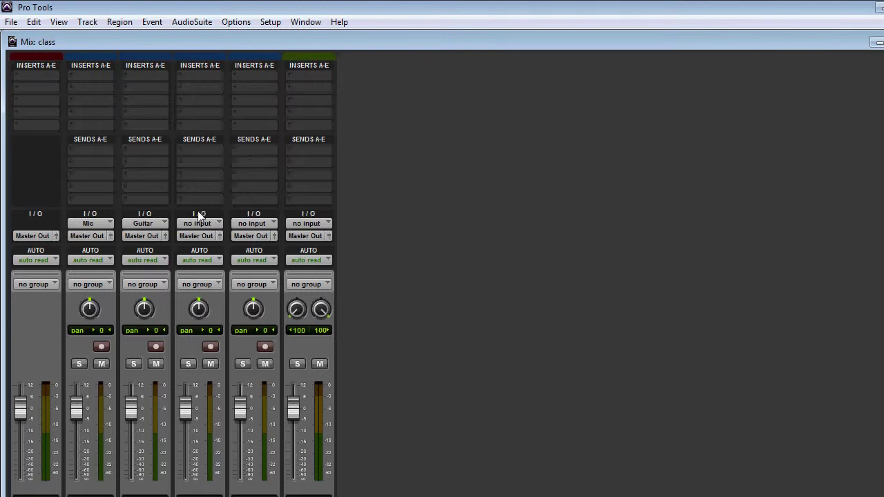
click(112, 222)
mouse_move(112, 249)
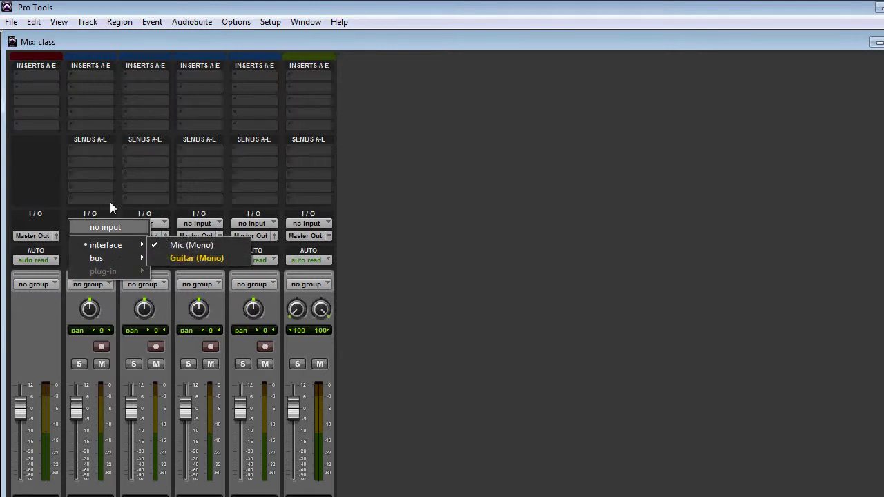
click(109, 201)
click(429, 250)
Open the rename dialog for the VOX track's input and accept it with the name Mic
right_click(95, 223)
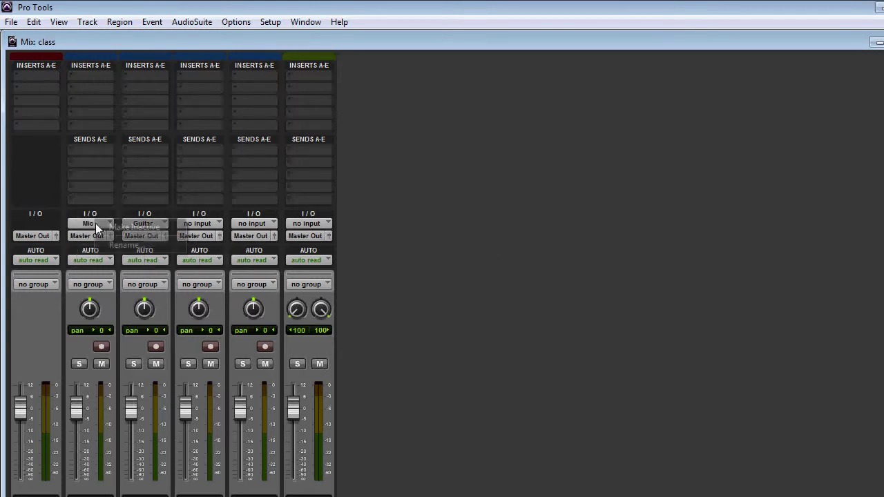
click(112, 245)
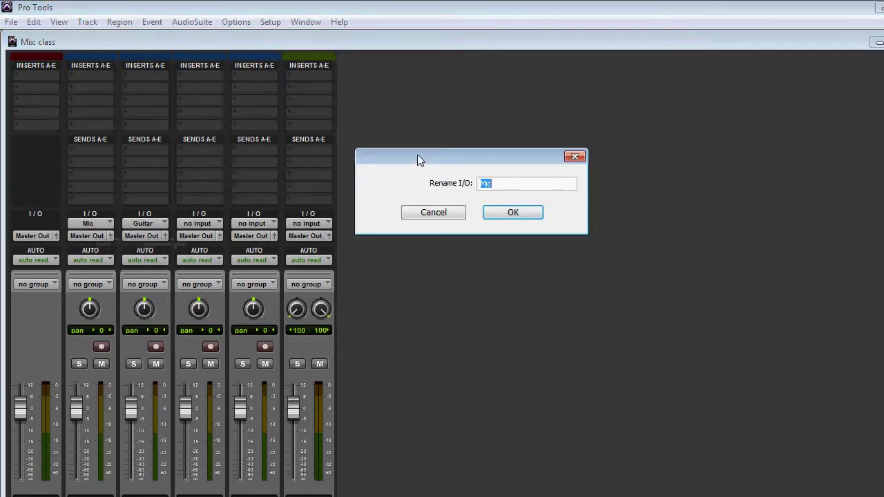
drag(418, 159, 340, 160)
click(450, 181)
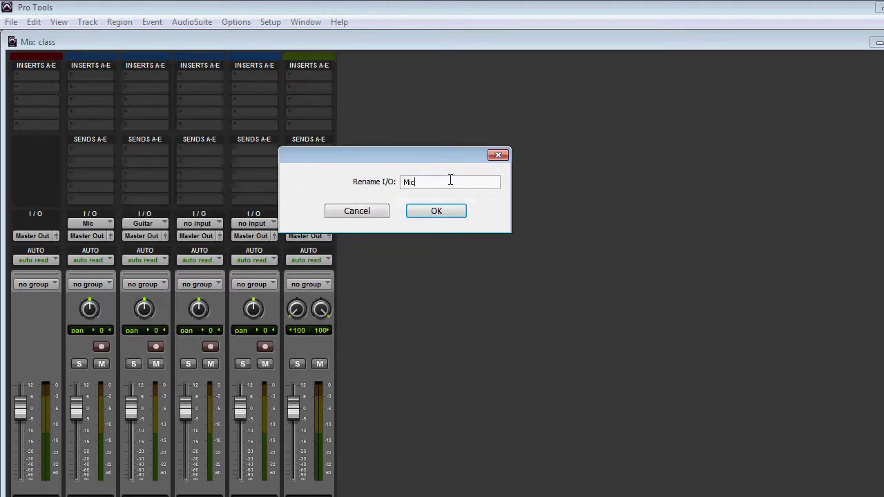
click(436, 209)
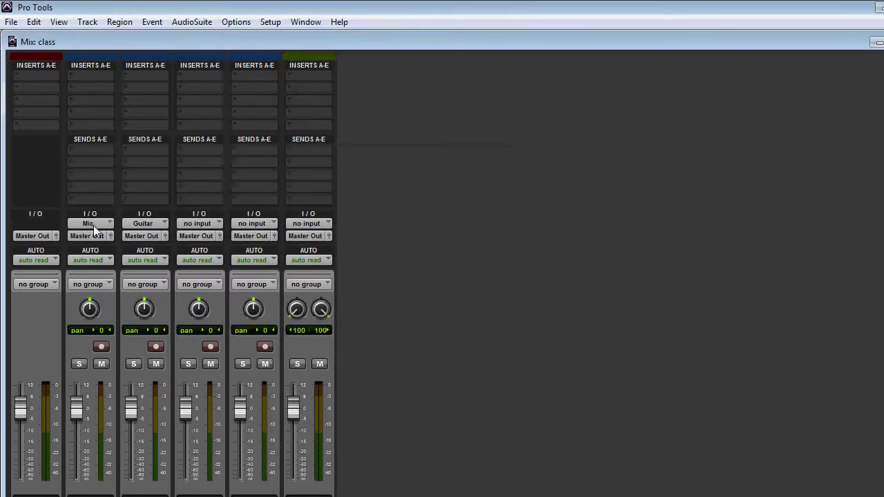
Switch the VOX track's input to Guitar (Mono) and back to Mic (Mono)
click(90, 223)
mouse_move(111, 243)
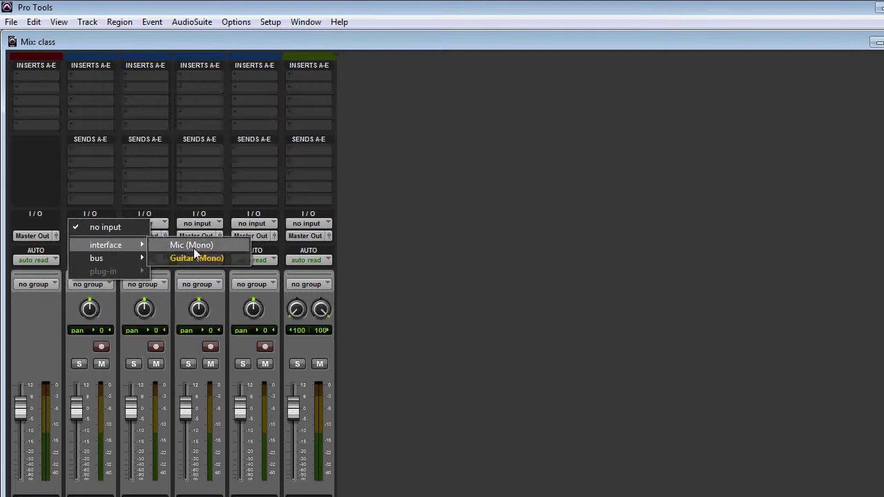
click(193, 258)
click(99, 224)
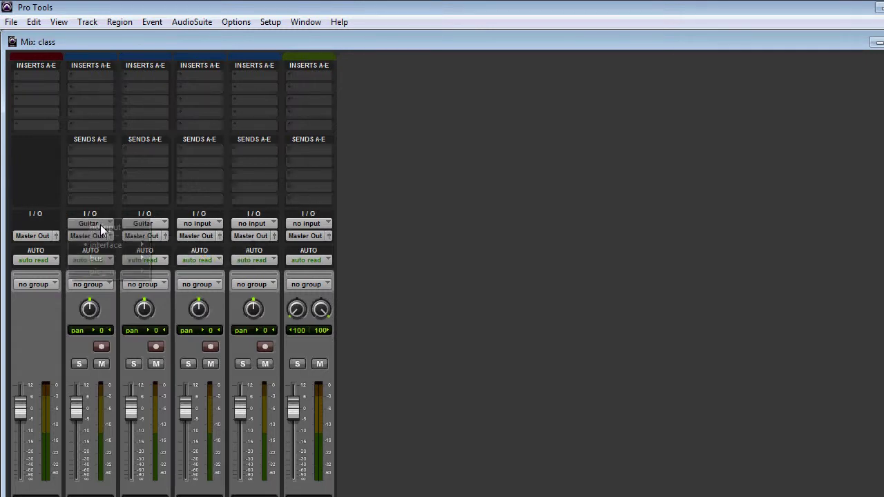
mouse_move(117, 245)
click(189, 245)
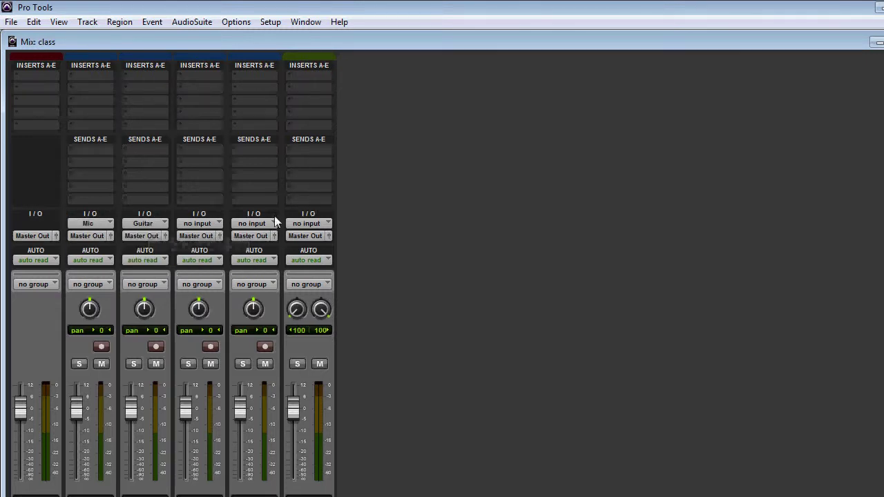
Record-enable the VOX track to check its incoming microphone level, and disarm it again
scroll(96, 248, down, 5)
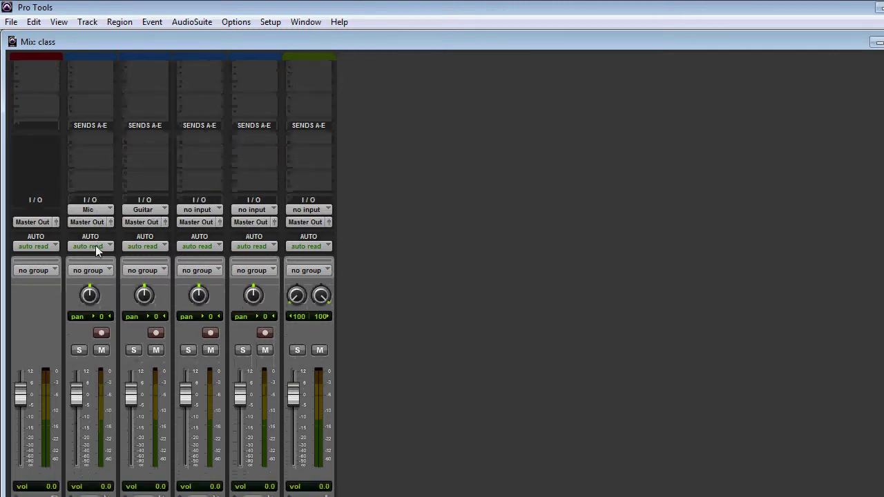
scroll(94, 249, up, 4)
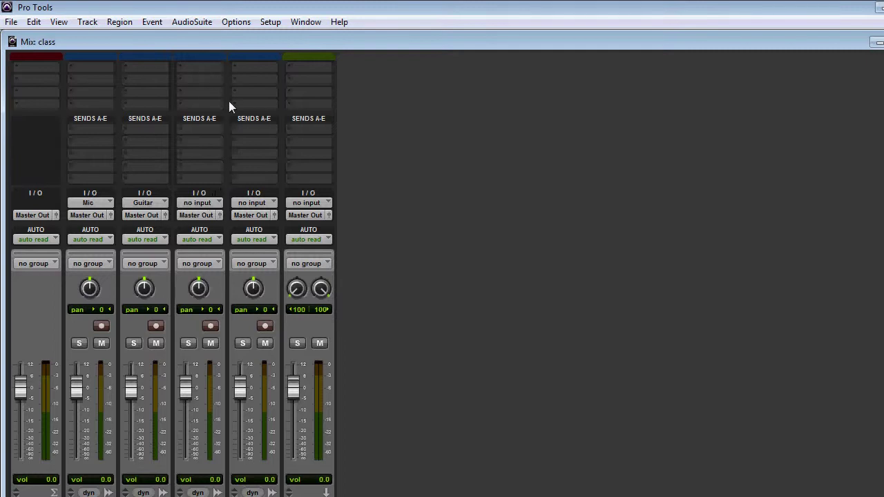
scroll(201, 147, up, 1)
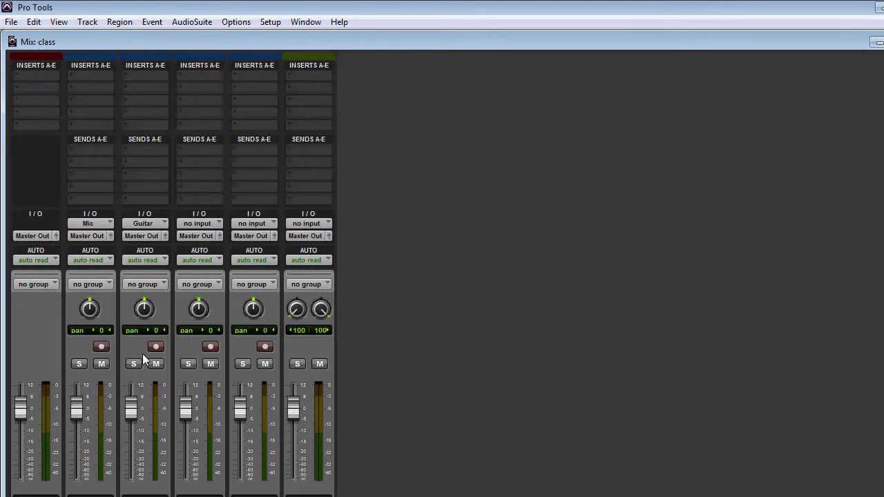
click(102, 346)
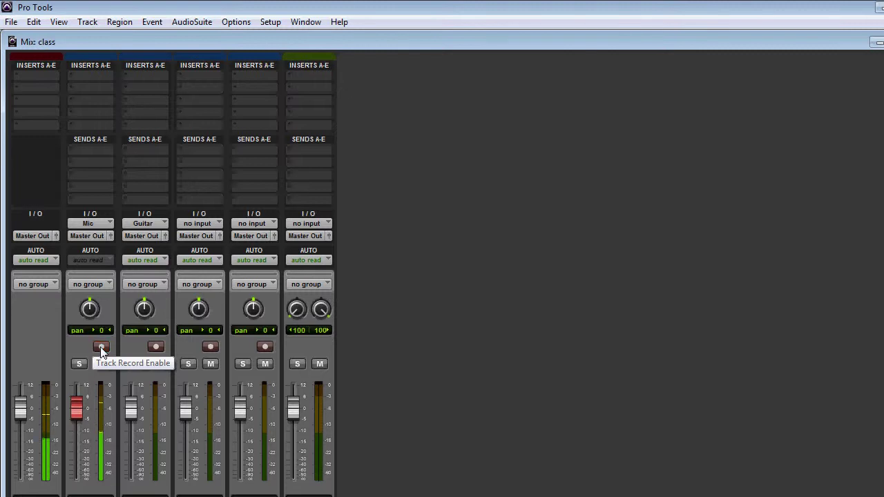
click(102, 347)
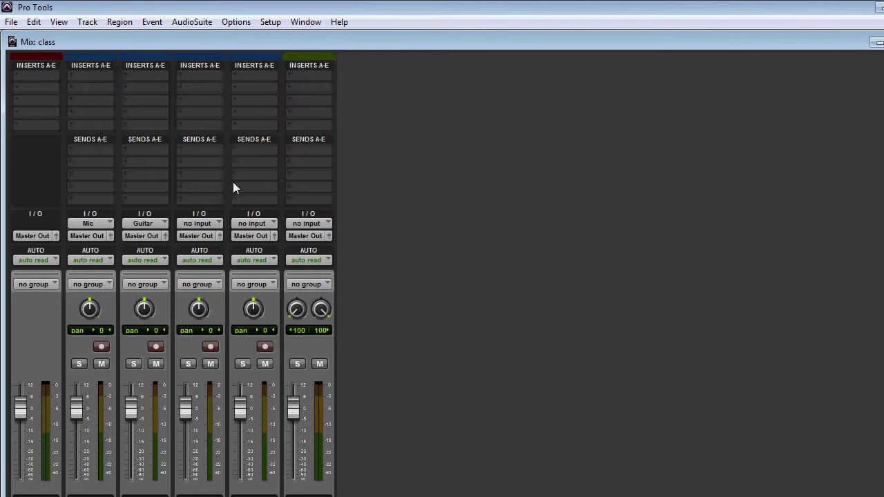
Insert the multichannel AIR Reverb (stereo) plug-in in the first insert slot of the Reverb track
click(316, 75)
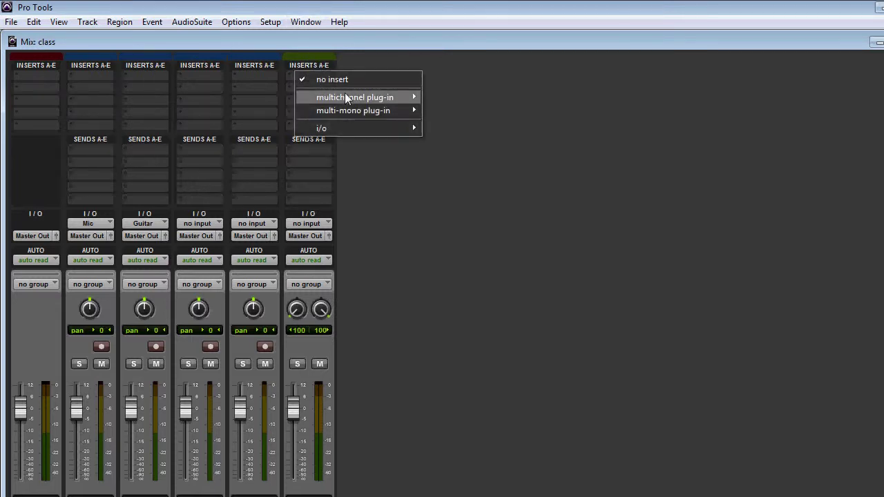
mouse_move(344, 97)
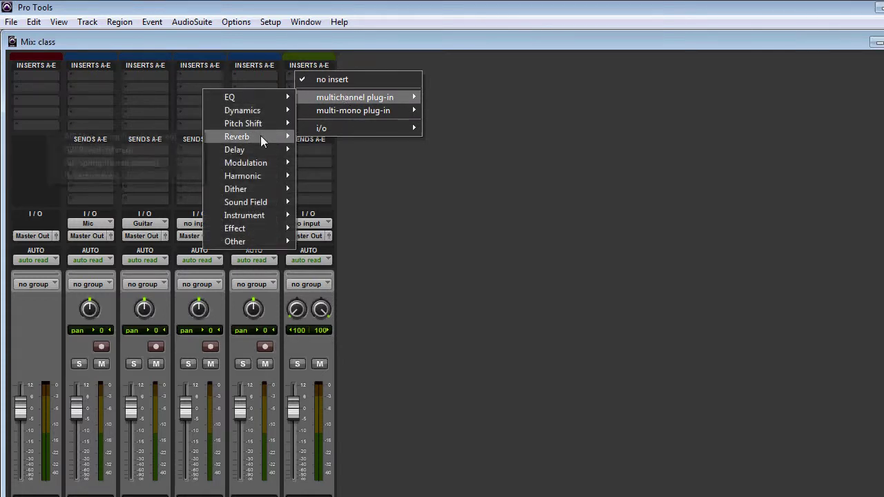
mouse_move(261, 137)
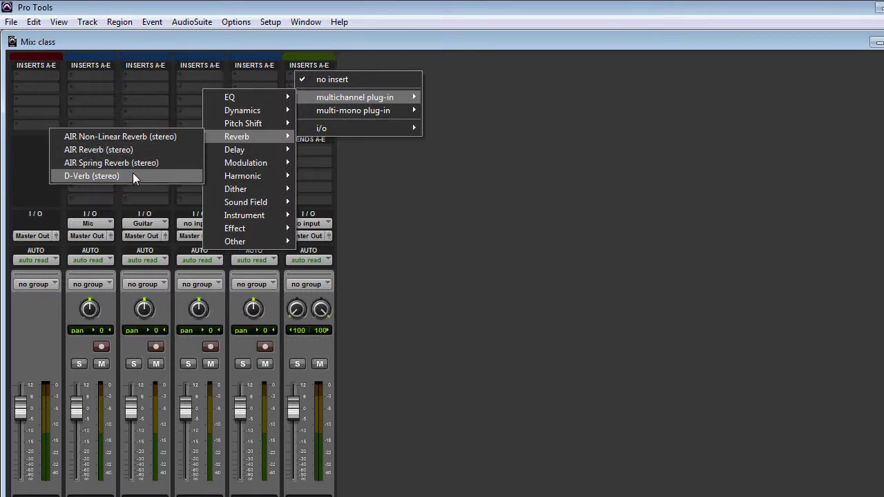
click(134, 151)
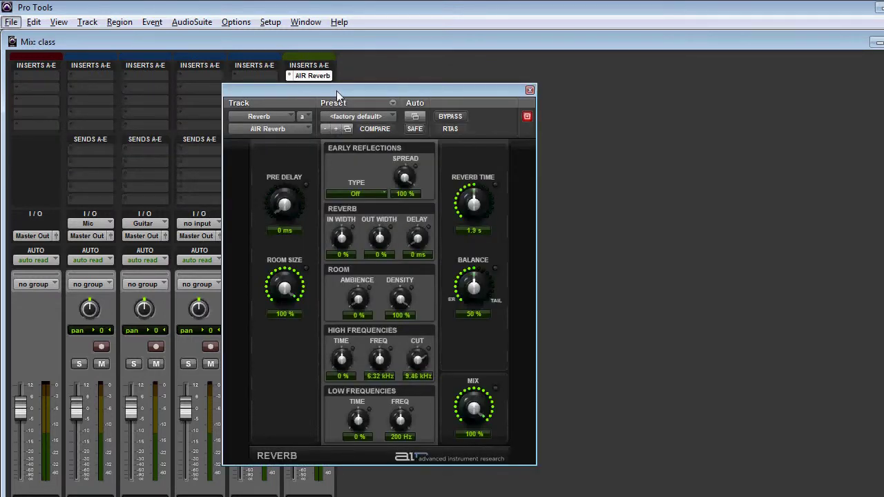
drag(337, 91, 309, 100)
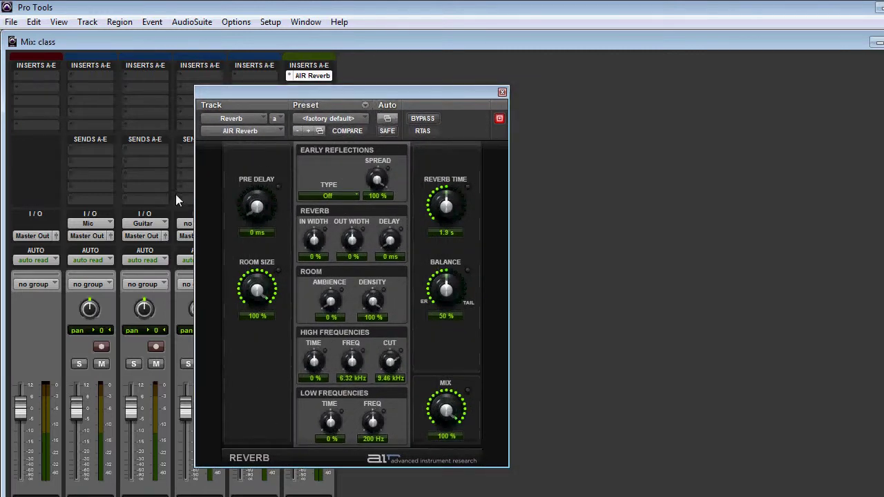
Set the pre delay of AIR Reverb to 1 ms
drag(259, 211, 262, 204)
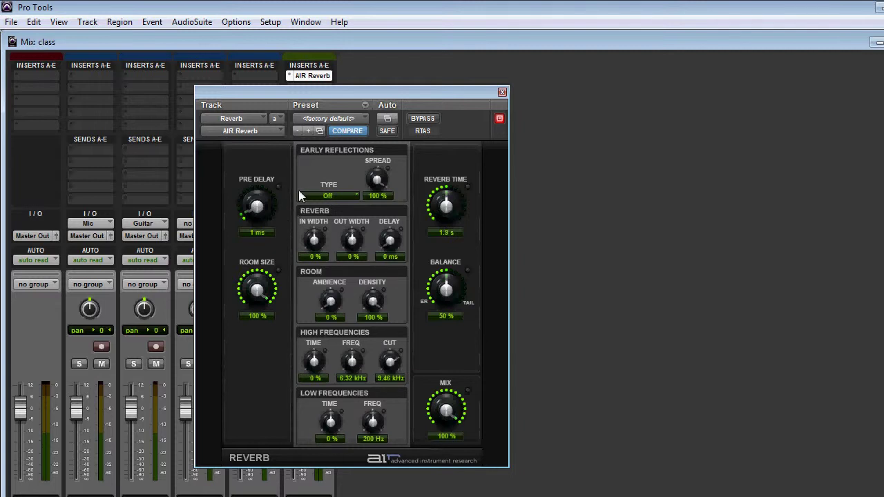
drag(263, 210, 264, 235)
scroll(255, 206, up, 3)
drag(255, 207, 230, 182)
Set the AIR Reverb reverb time to +inf s, leave room size, density and mix at 100 %, and close the plug-in window
drag(271, 299, 259, 290)
drag(373, 302, 371, 346)
drag(444, 206, 443, 127)
drag(450, 416, 464, 402)
drag(446, 409, 455, 319)
drag(288, 91, 342, 96)
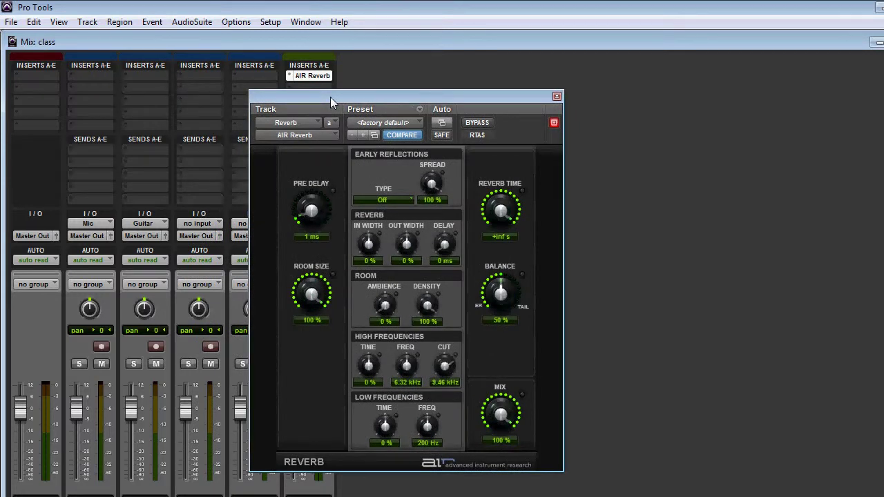
click(557, 96)
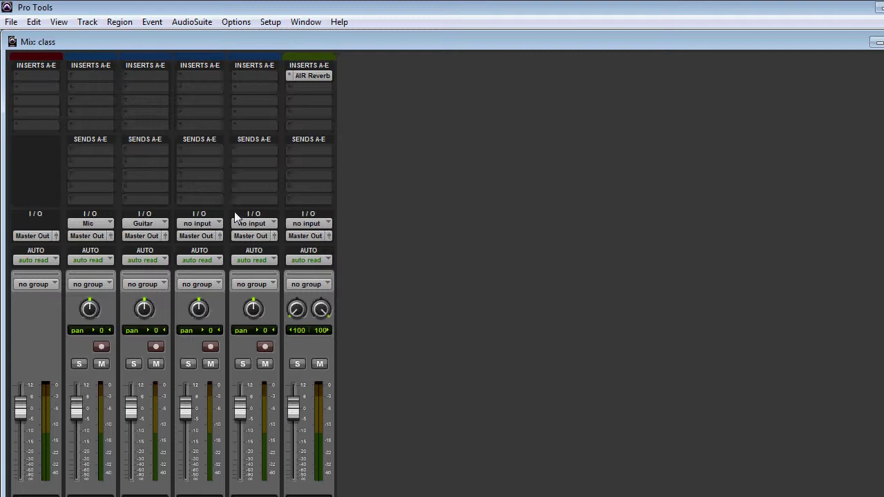
Look at the buses available for the first send of the Empty track without assigning one
click(192, 151)
click(192, 152)
click(193, 150)
mouse_move(219, 184)
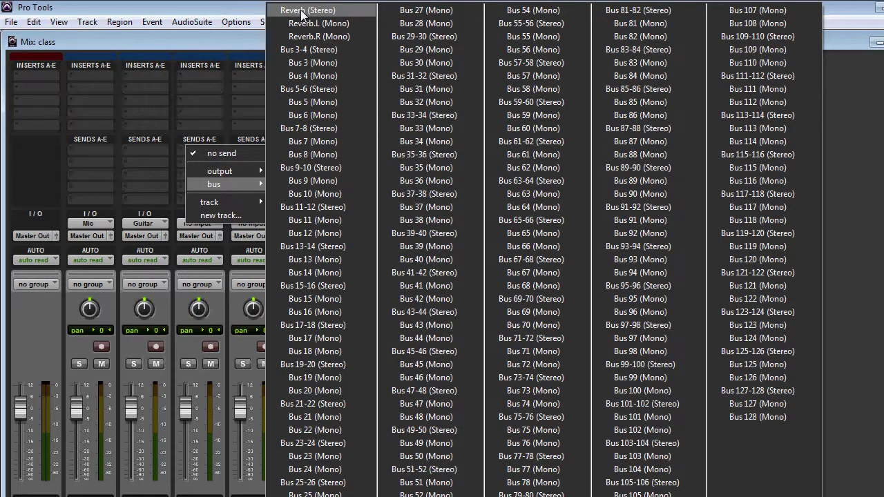
click(216, 45)
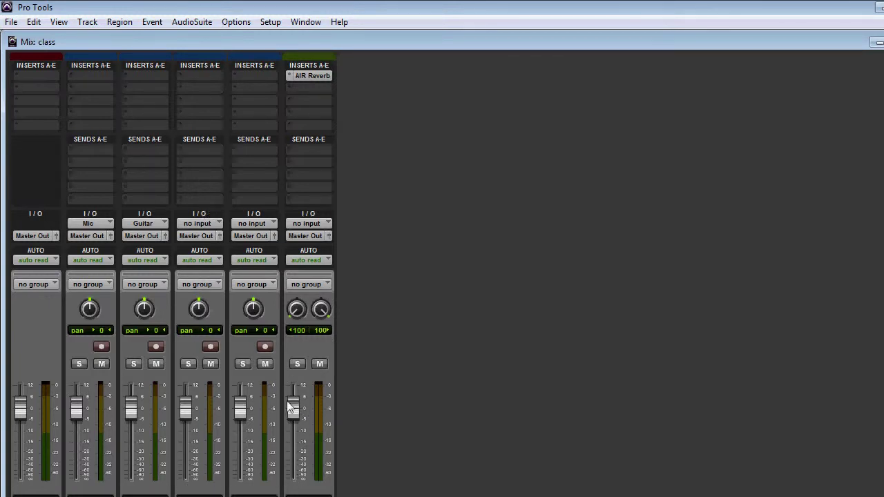
Assign the first send of the VOX track to the Reverb (Stereo) bus
scroll(330, 388, down, 3)
scroll(333, 379, up, 3)
click(87, 154)
mouse_move(102, 184)
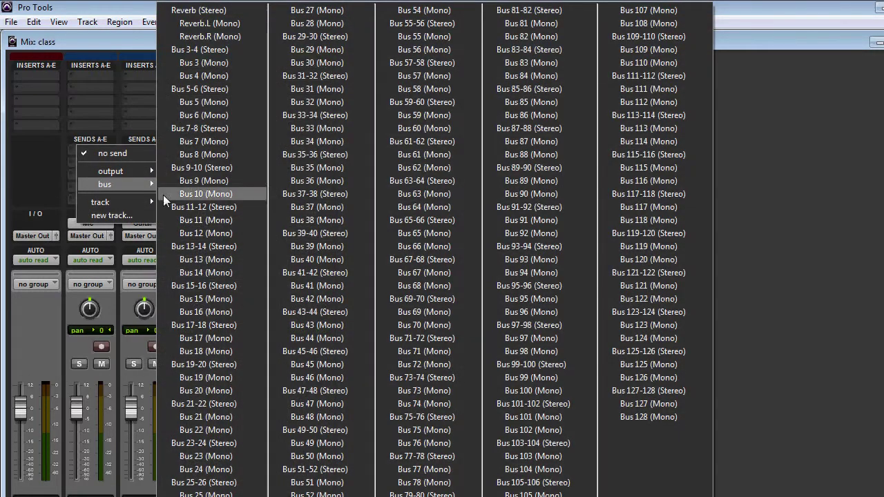
click(232, 12)
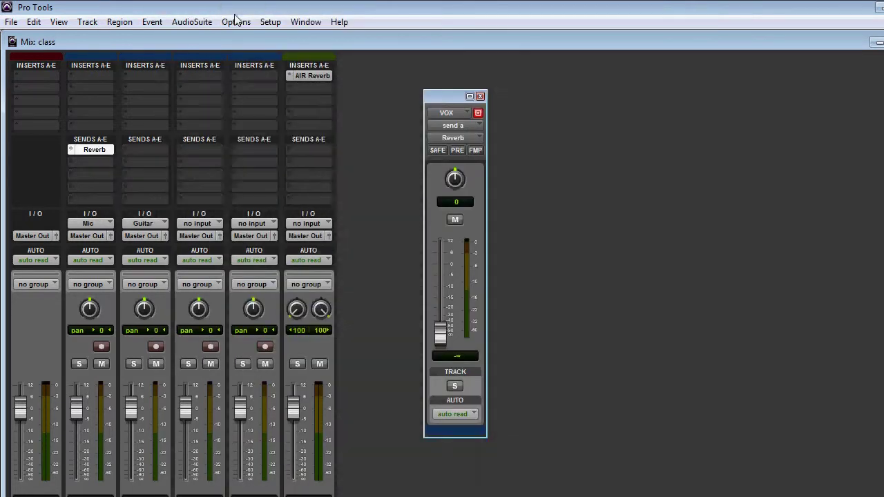
drag(452, 96, 418, 79)
Set the level of the VOX track's Reverb send to -5 dB and close the send window
drag(408, 319, 411, 264)
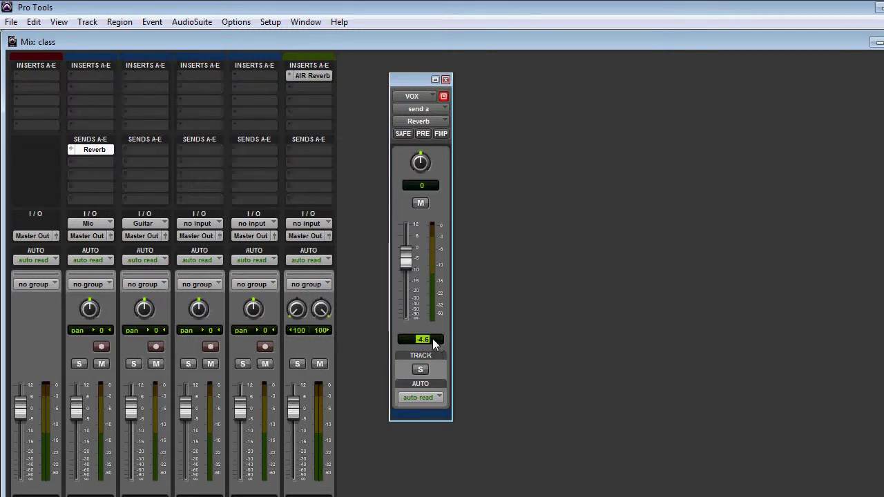
text(-5)
key(Return)
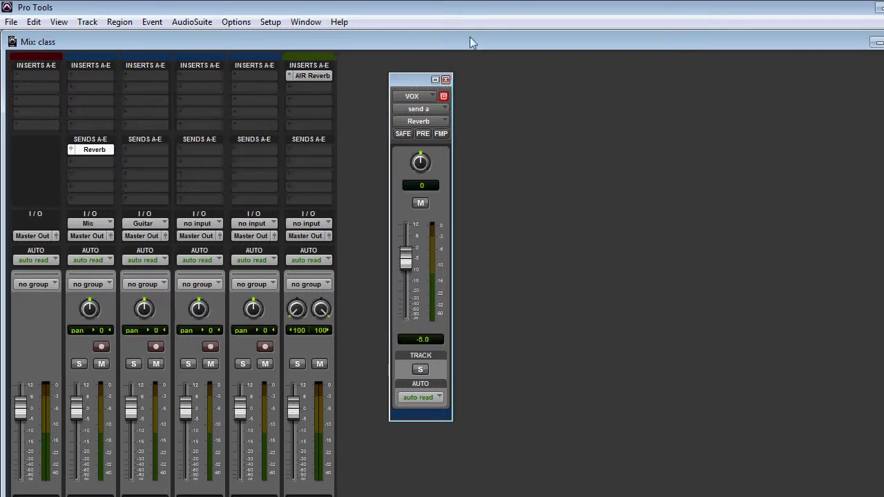
click(445, 80)
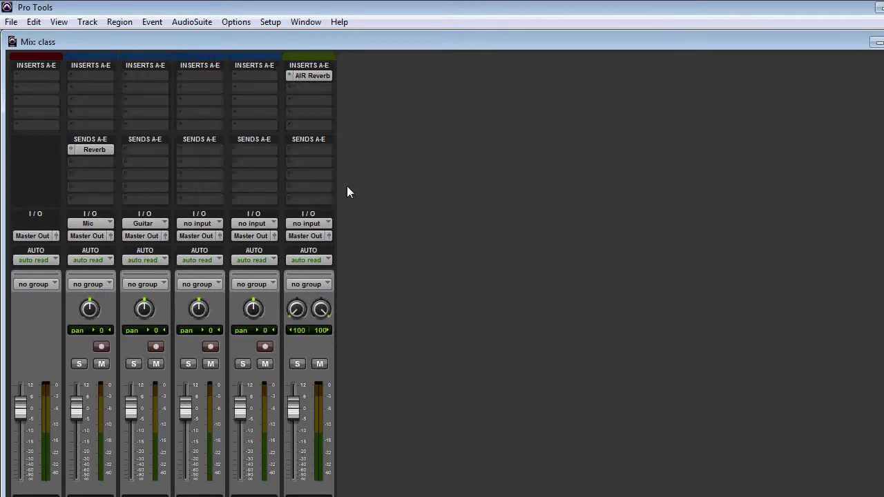
Set the input of the Reverb track to the Reverb (Stereo) bus
click(326, 222)
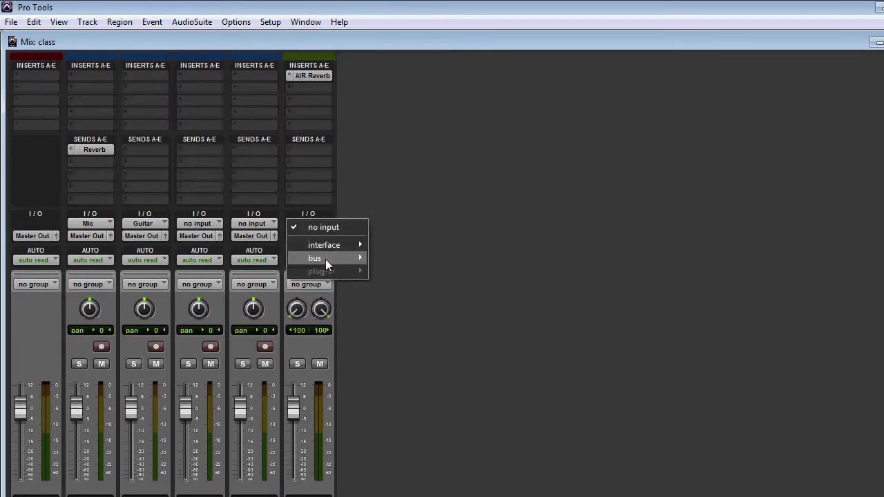
mouse_move(326, 259)
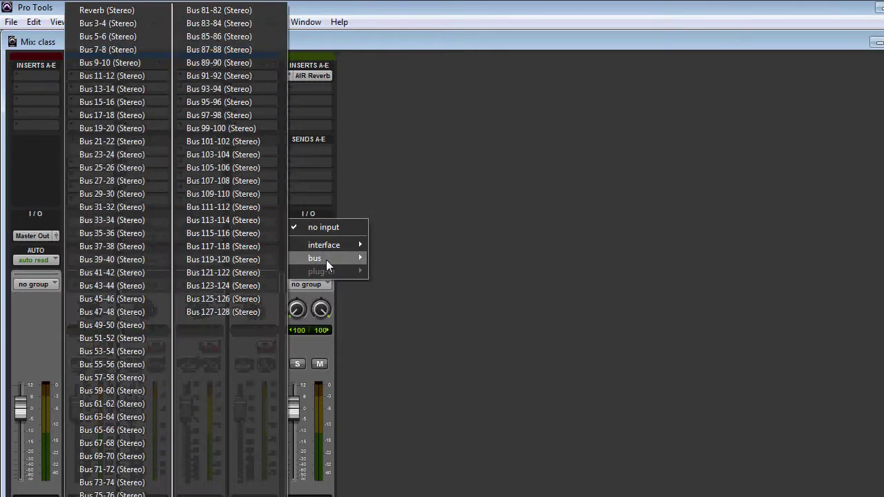
click(152, 13)
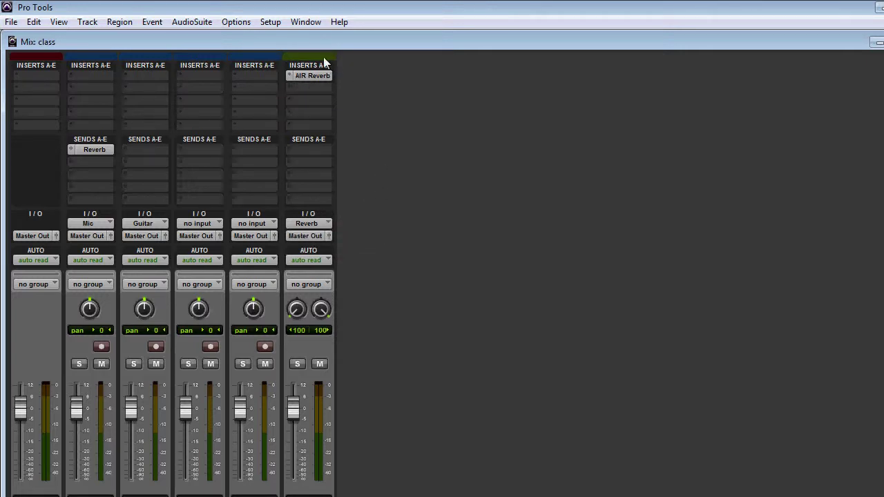
scroll(355, 167, down, 3)
scroll(367, 178, up, 3)
Review the VOX track's Reverb send window, close it, and check the Reverb track's input bus, keeping Reverb (Stereo)
click(84, 149)
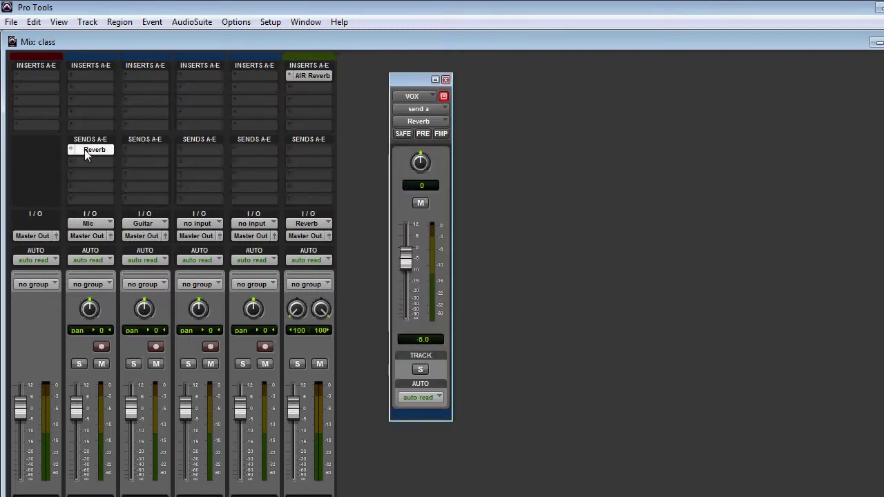
click(86, 150)
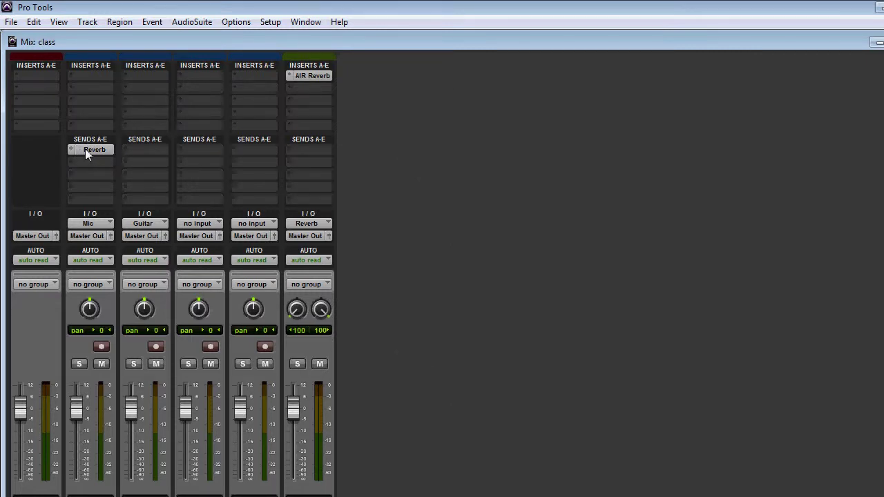
click(85, 149)
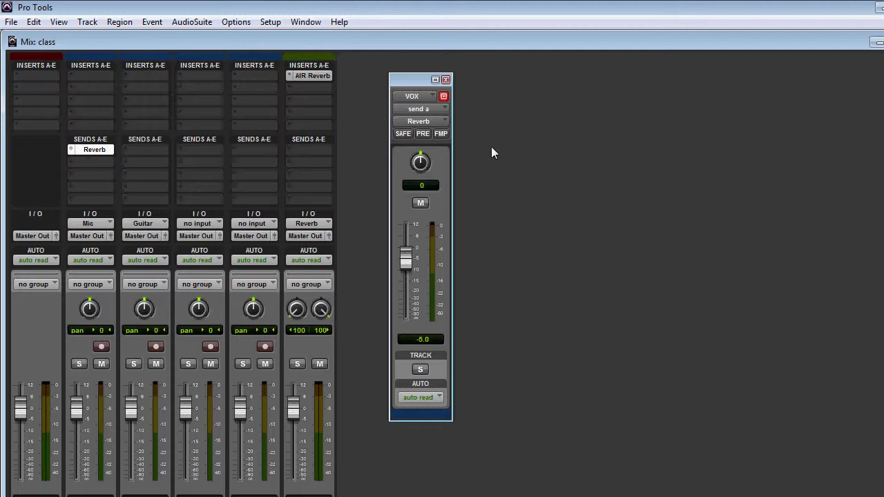
click(97, 149)
click(109, 151)
click(445, 79)
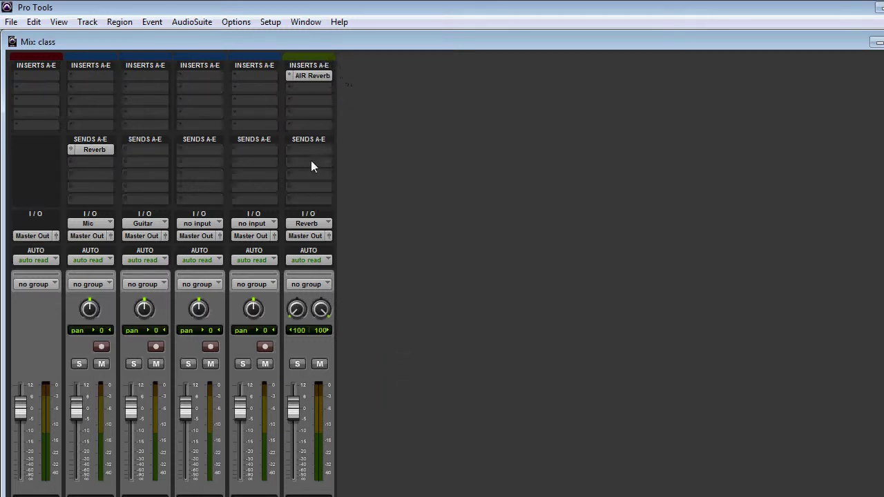
click(318, 224)
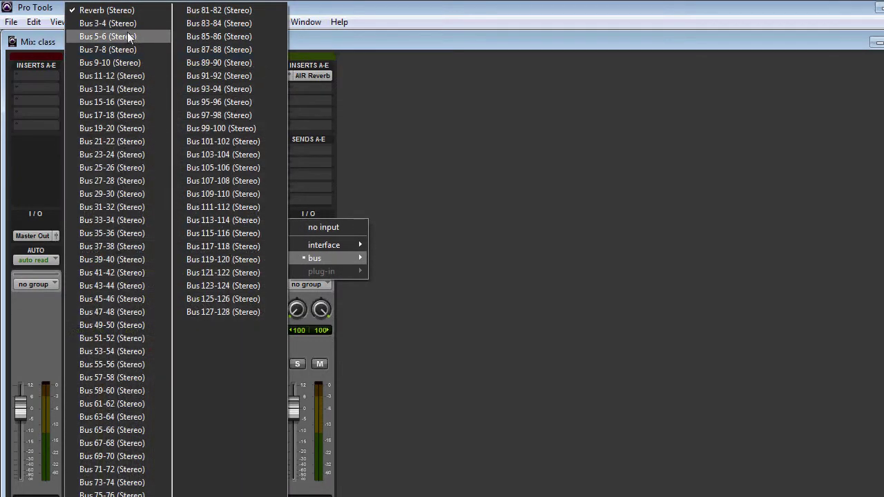
click(121, 11)
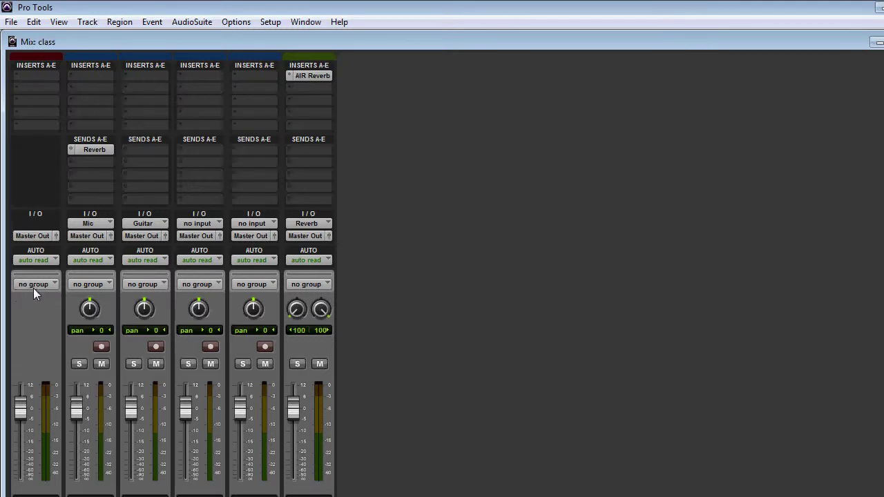
Record-enable the VOX track in the mixer
scroll(45, 270, down, 3)
scroll(44, 270, up, 3)
scroll(93, 252, down, 3)
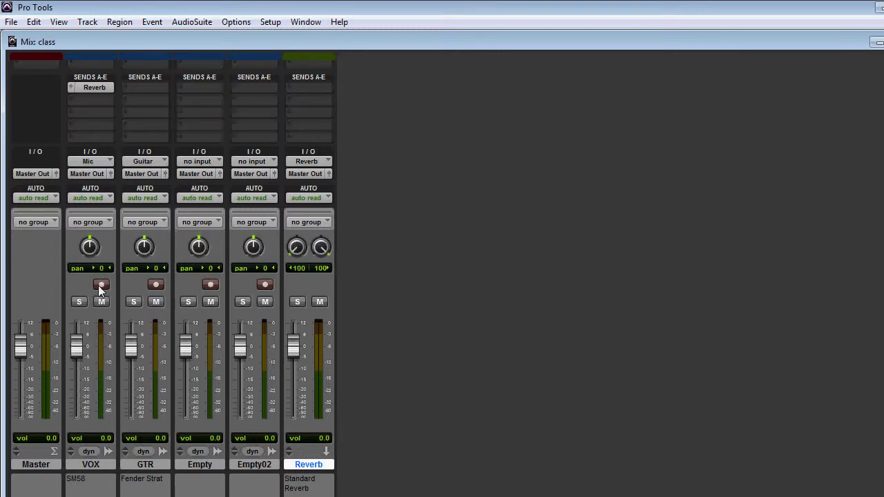
click(100, 285)
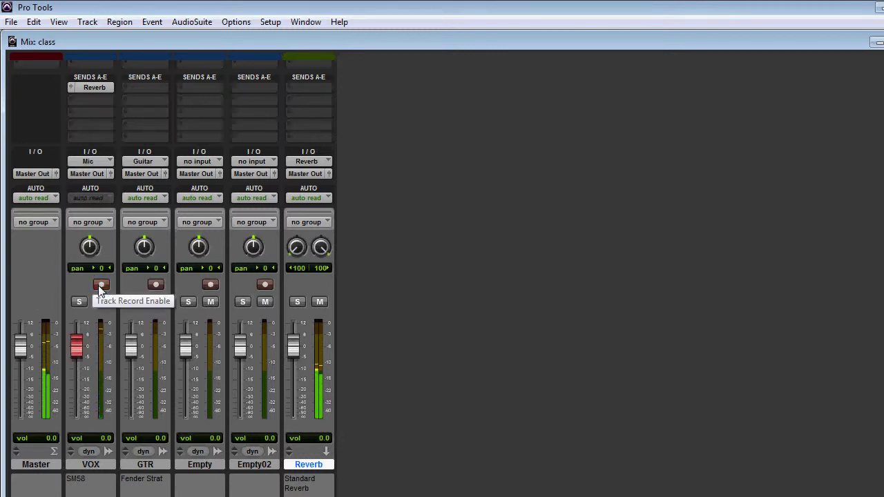
Lower the reverb time of the AIR Reverb on the Reverb track to about 1.3 s and close the plug-in window
scroll(420, 290, up, 3)
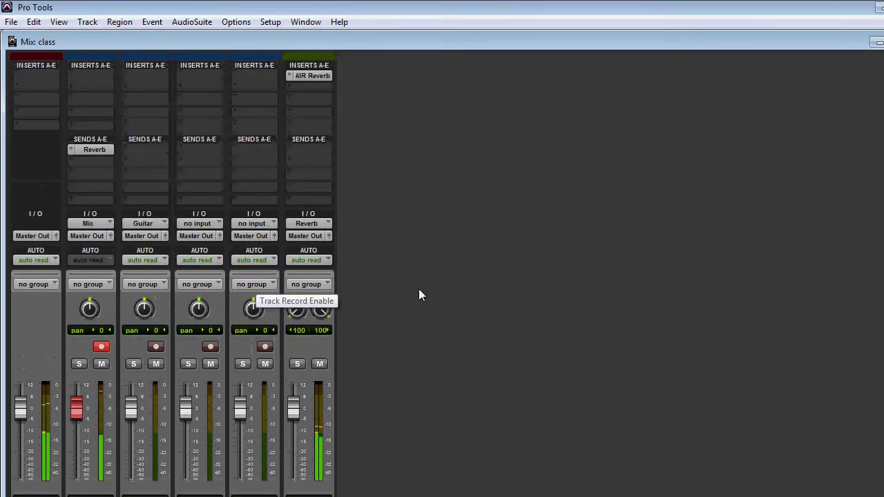
click(313, 75)
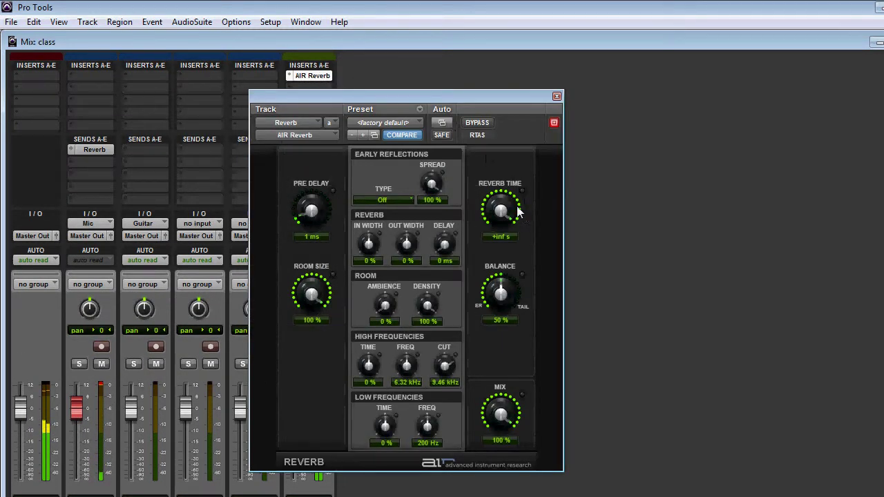
drag(505, 207, 503, 291)
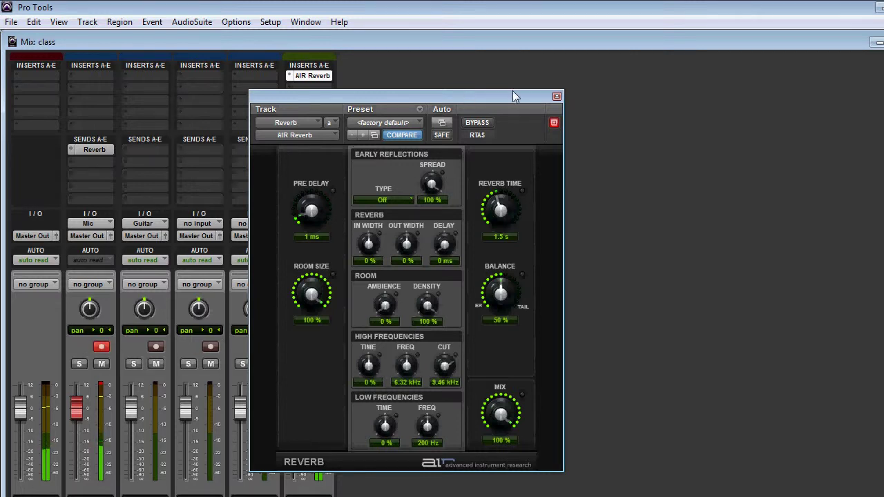
click(556, 96)
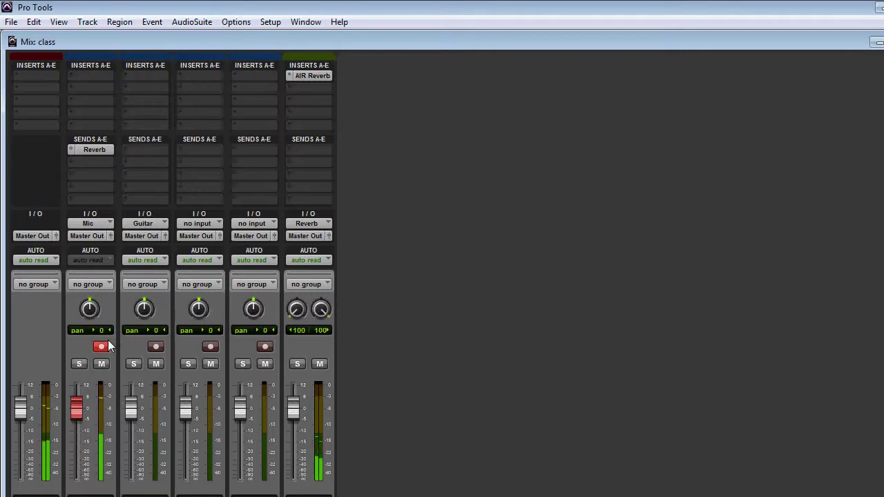
Look at the insert options for the first slot of the VOX track without adding anything
click(91, 75)
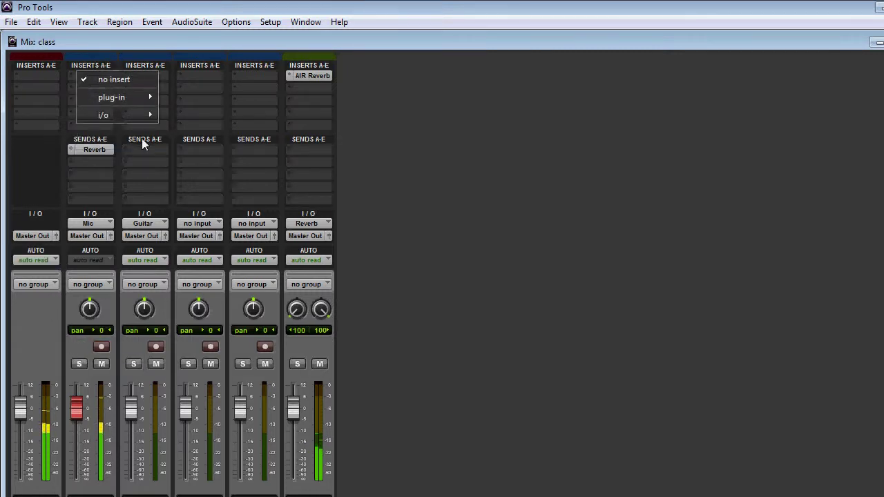
click(366, 104)
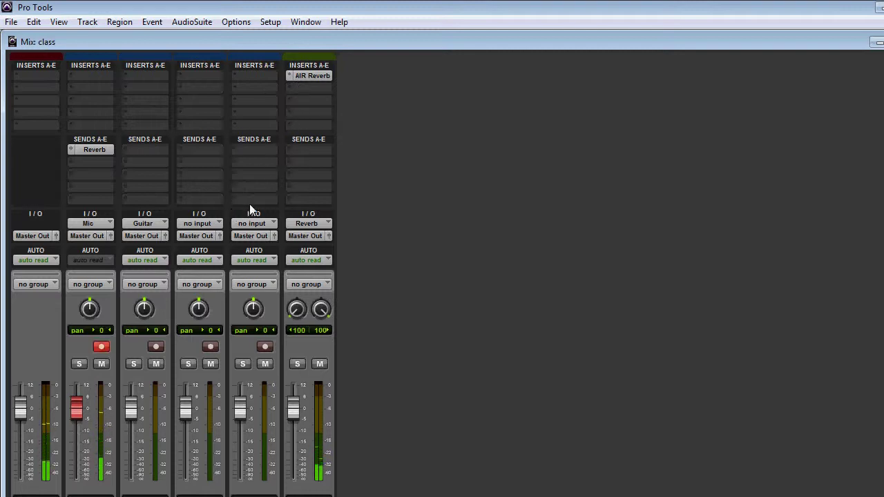
scroll(369, 195, down, 1)
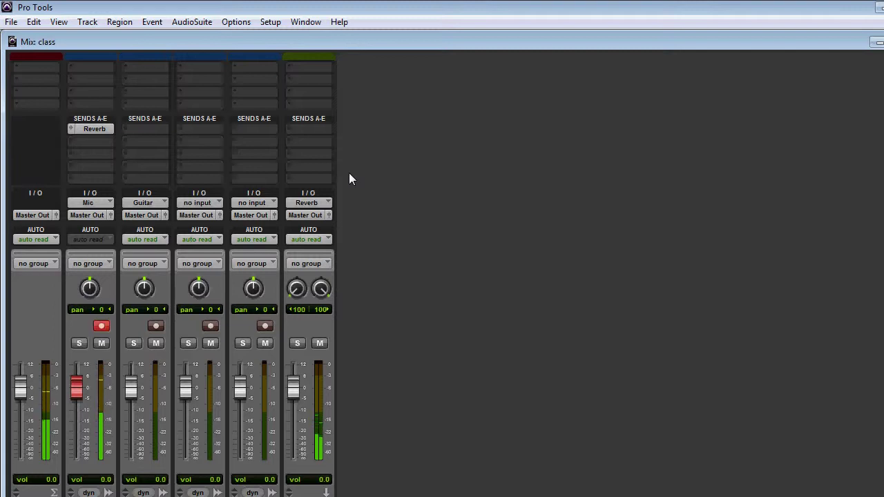
Record a short take on the VOX track from bar 1 to about bar 6 in the Edit window
key(ctrl+equal)
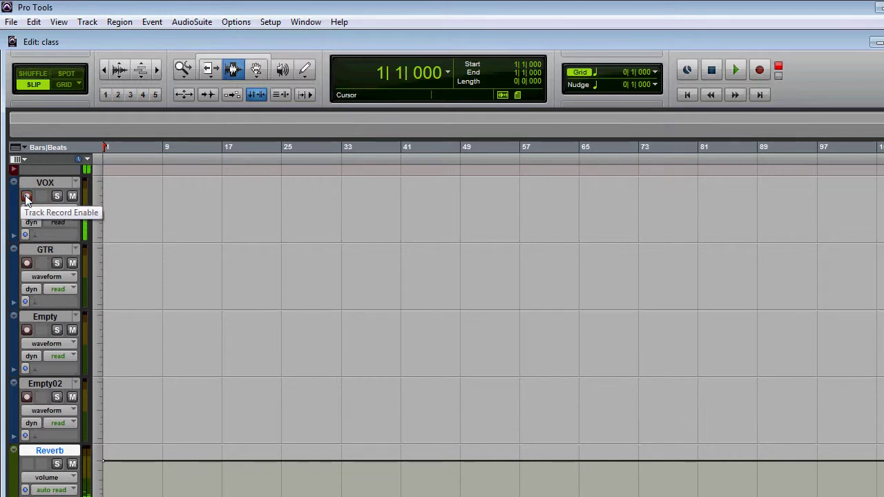
click(759, 72)
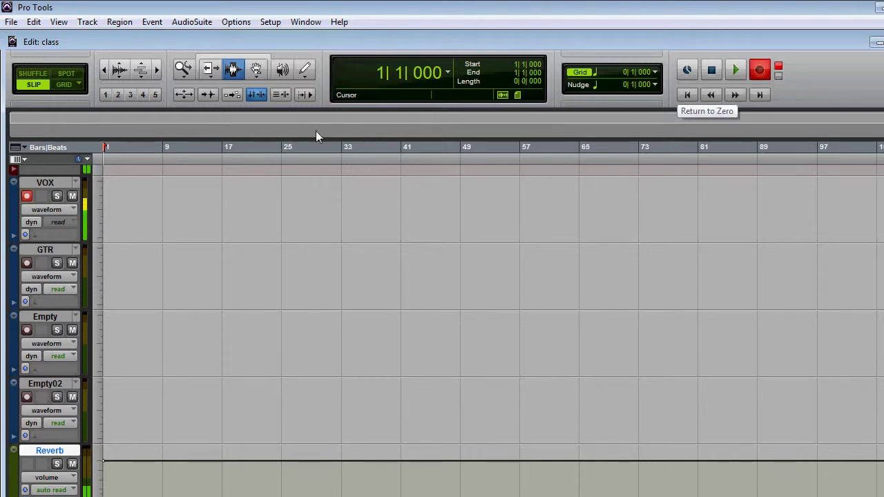
click(740, 71)
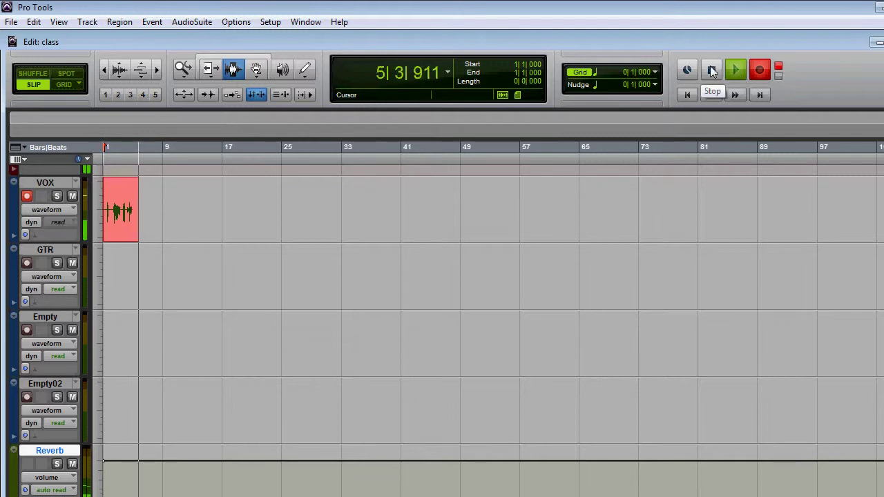
click(712, 71)
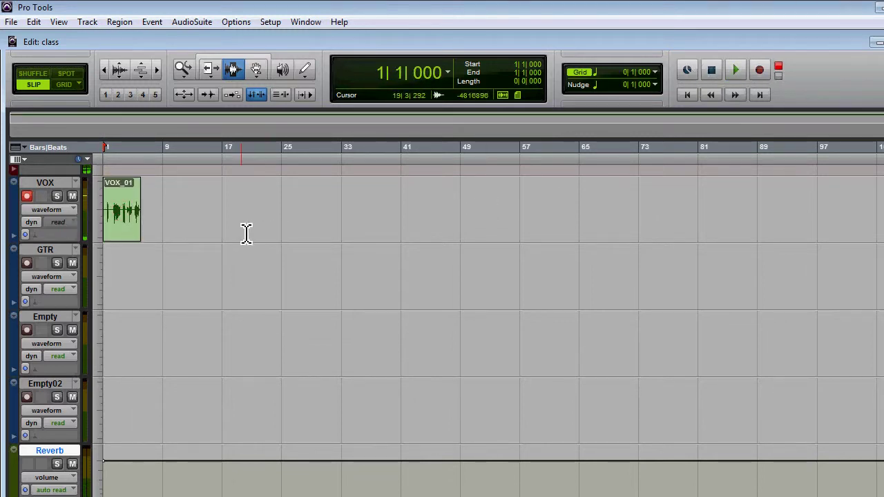
Disarm the VOX track, leave it unmuted, and play back the recorded take from the start
click(72, 196)
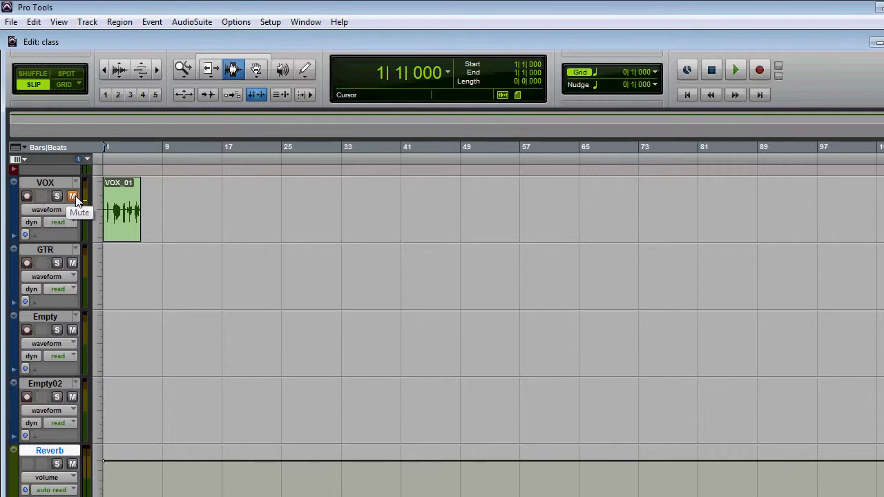
click(73, 196)
click(736, 70)
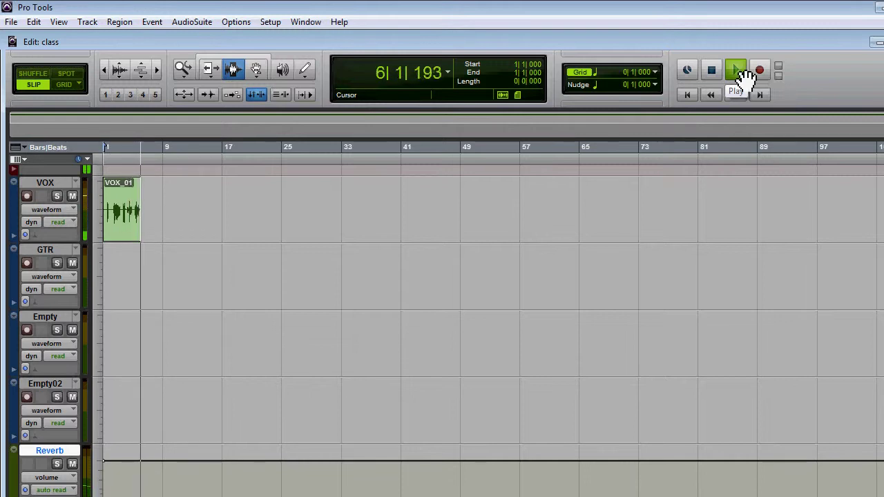
key(space)
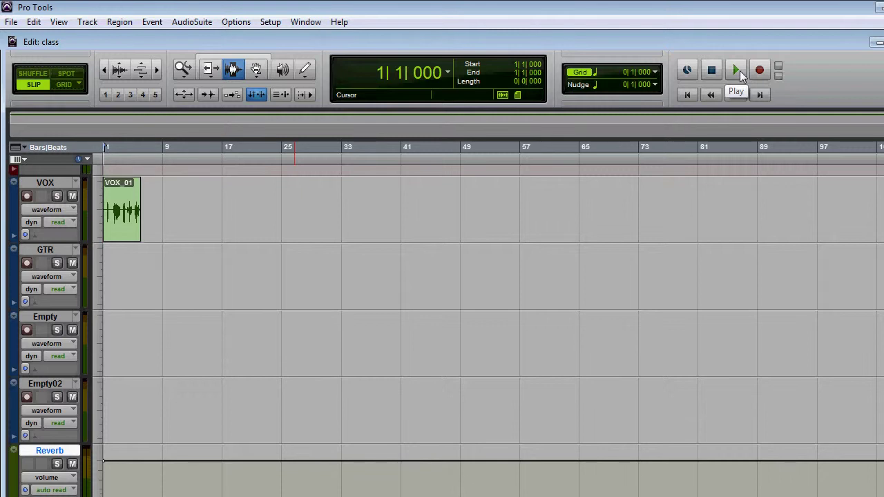
Open the recent session class-session-2_10.4.2011.ptf, discarding the changes to the "class" session
key(ctrl+equal)
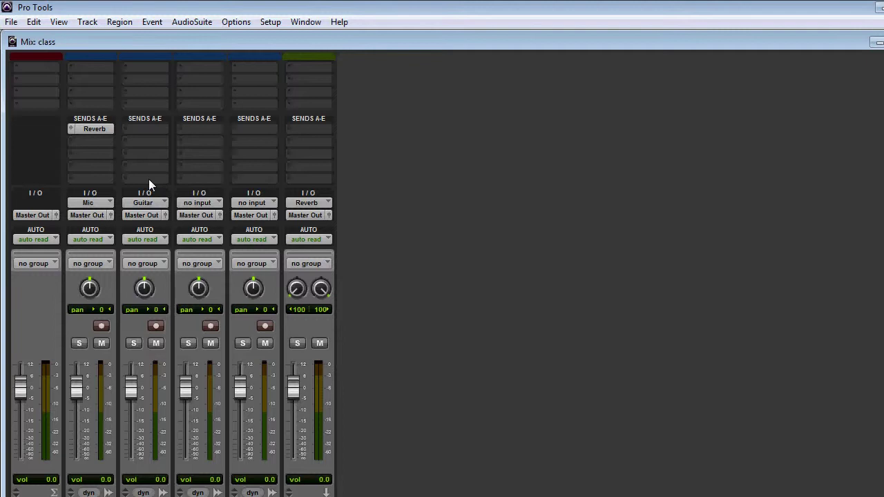
click(12, 21)
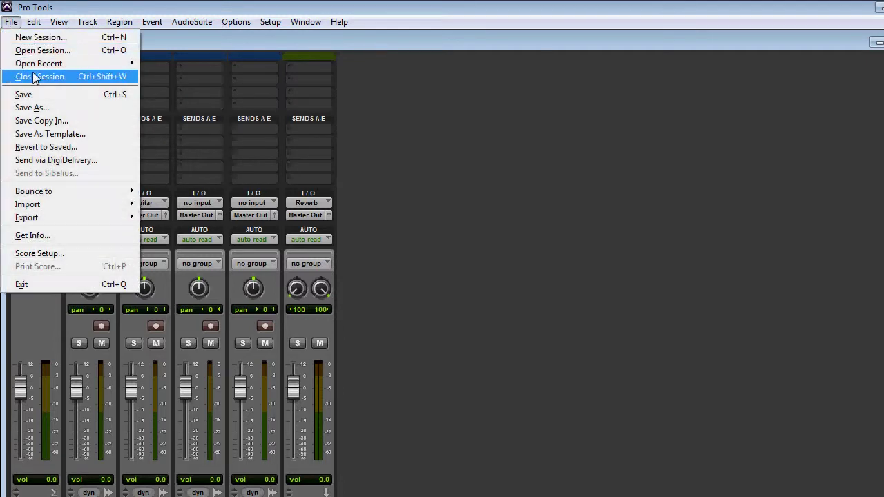
mouse_move(80, 63)
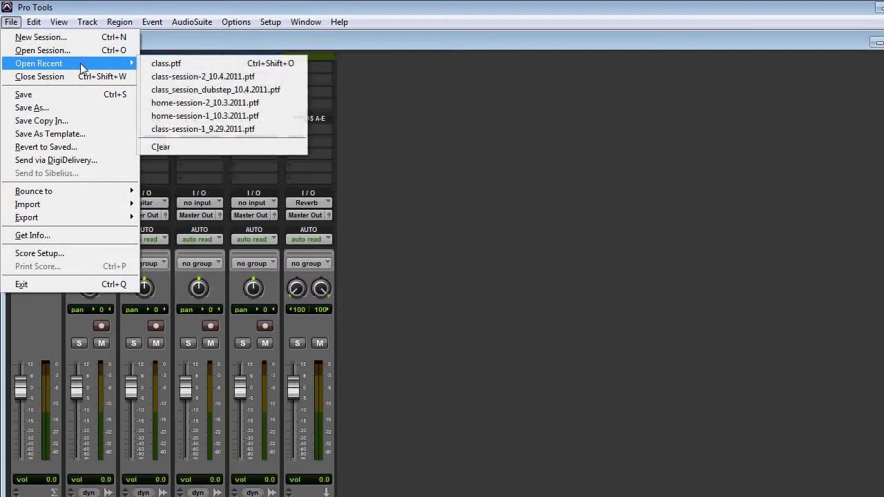
click(218, 81)
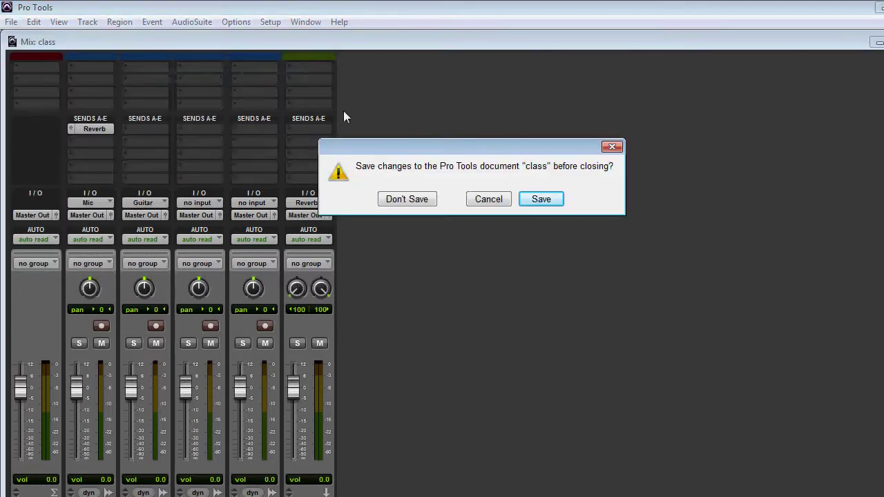
click(420, 199)
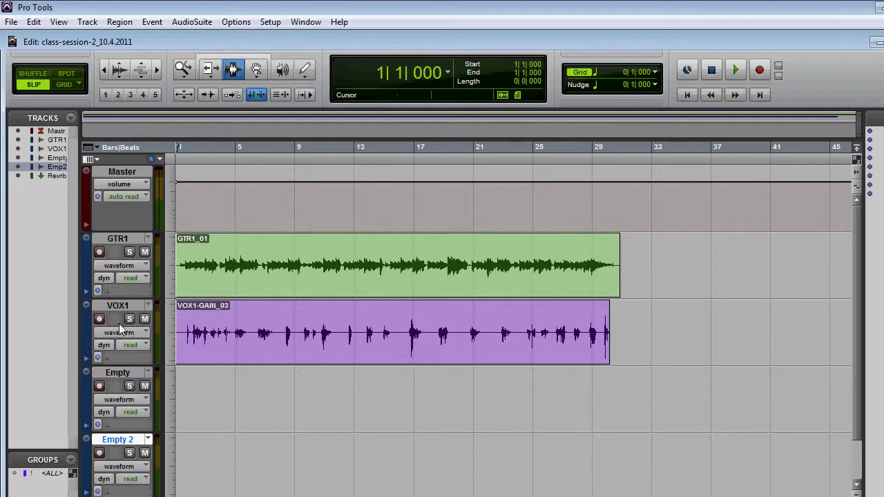
Mute the VOX1 track and play the session from the start
click(144, 318)
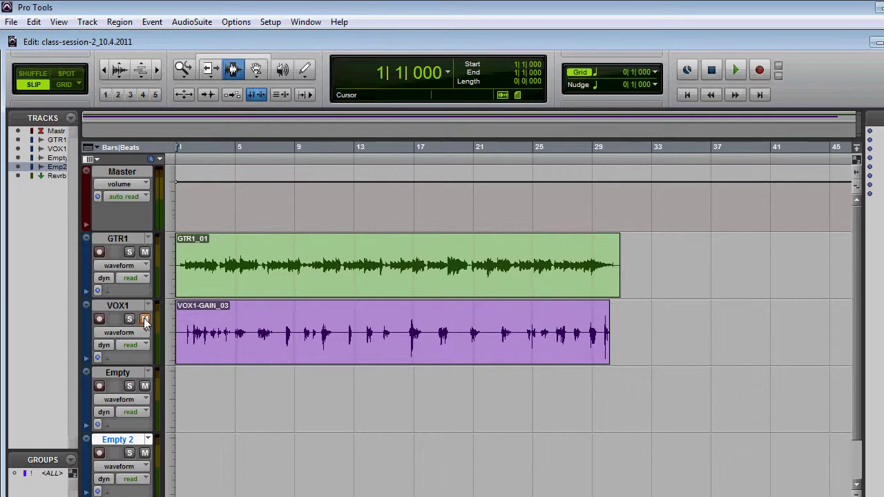
click(734, 70)
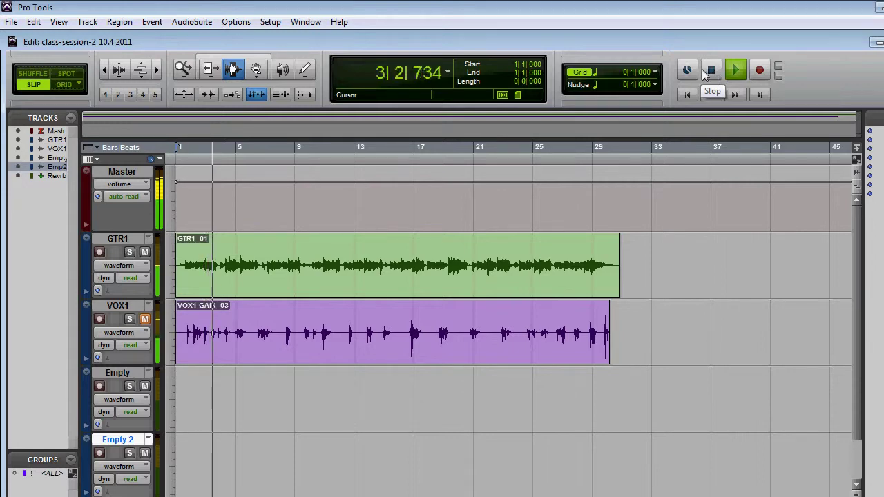
In the mixer, remove the Pro-Q and Pro-C plug-ins from the first two inserts of the GTR1 track
key(ctrl+equal)
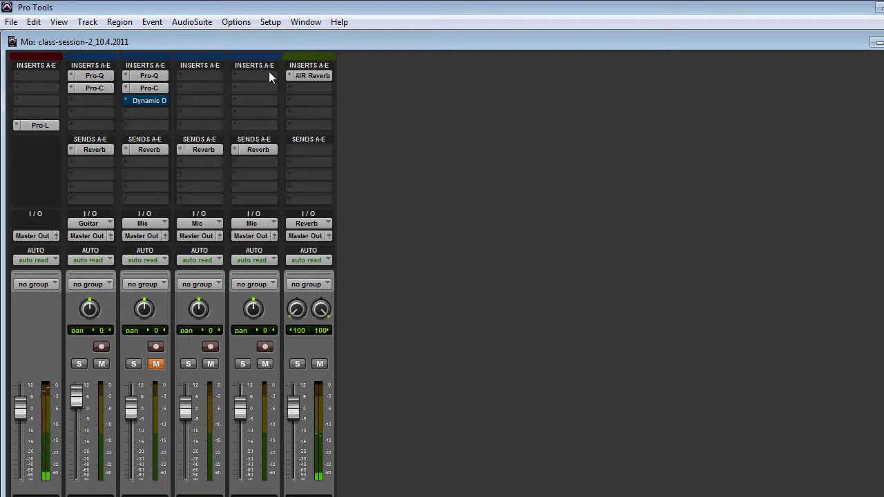
click(84, 75)
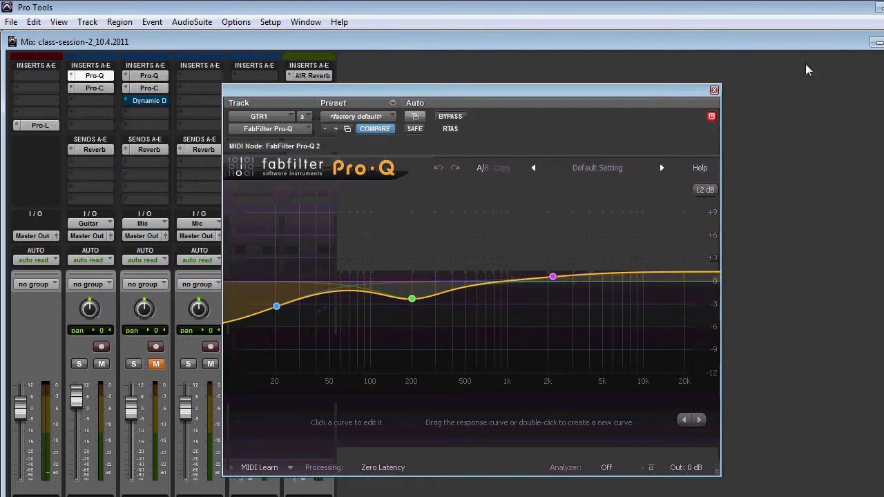
click(714, 91)
click(74, 75)
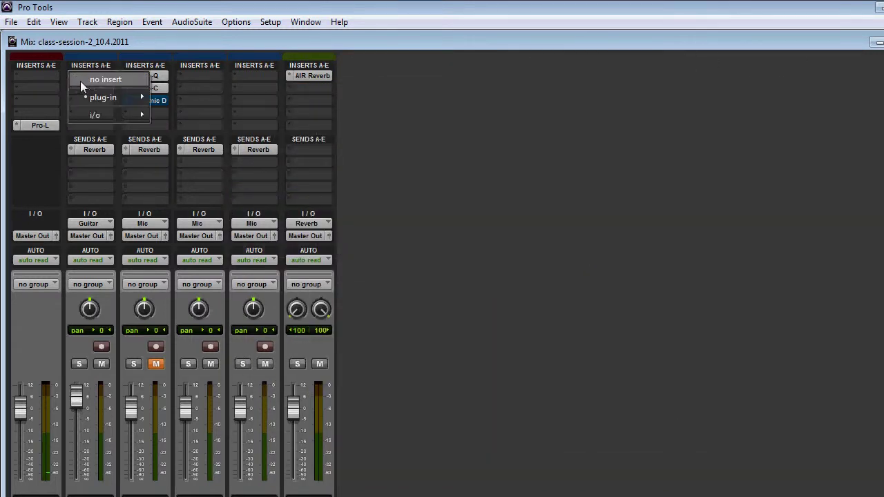
click(85, 82)
click(72, 87)
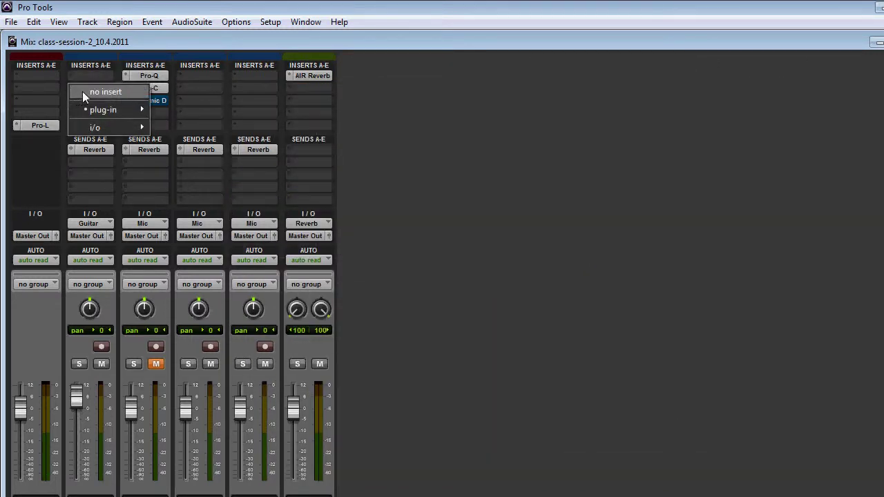
click(83, 92)
Insert the Expander/Gate Dyn 3 (mono) dynamics plug-in in the first insert slot of the GTR1 track
click(74, 80)
mouse_move(88, 98)
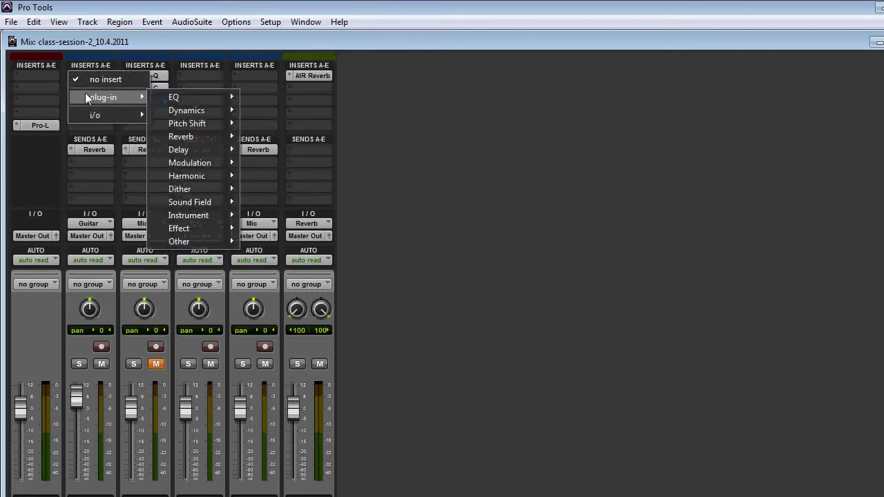
mouse_move(199, 106)
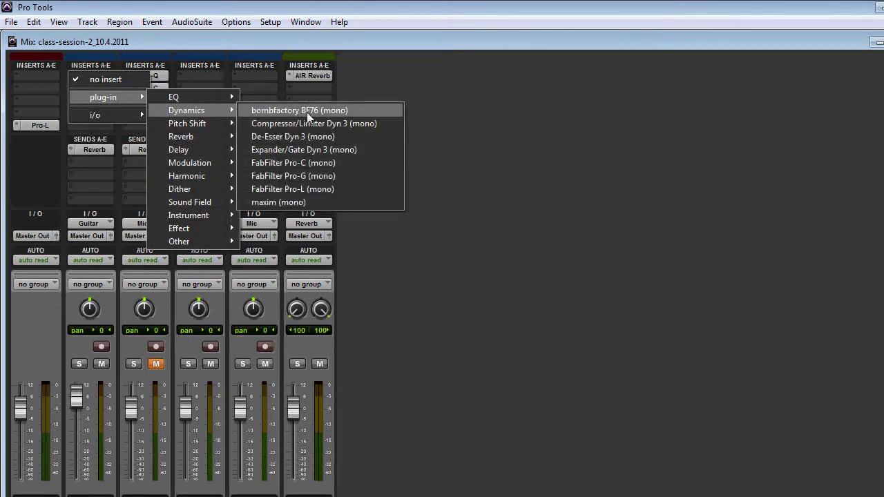
click(328, 149)
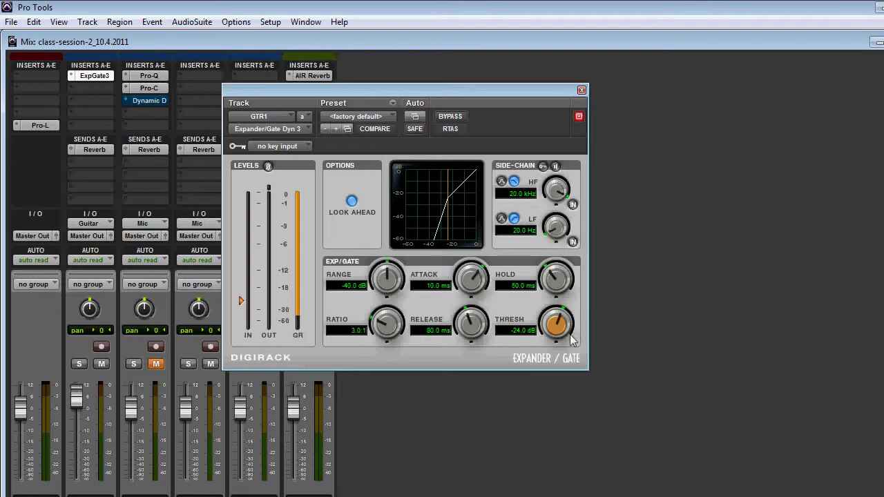
Fine-tune the threshold of the GTR1 gate to -23.3 dB during playback, and close the plug-in window
mouse_move(572, 338)
mouse_down()
mouse_move(561, 334)
mouse_move(558, 353)
mouse_move(563, 336)
mouse_up()
drag(386, 90, 363, 101)
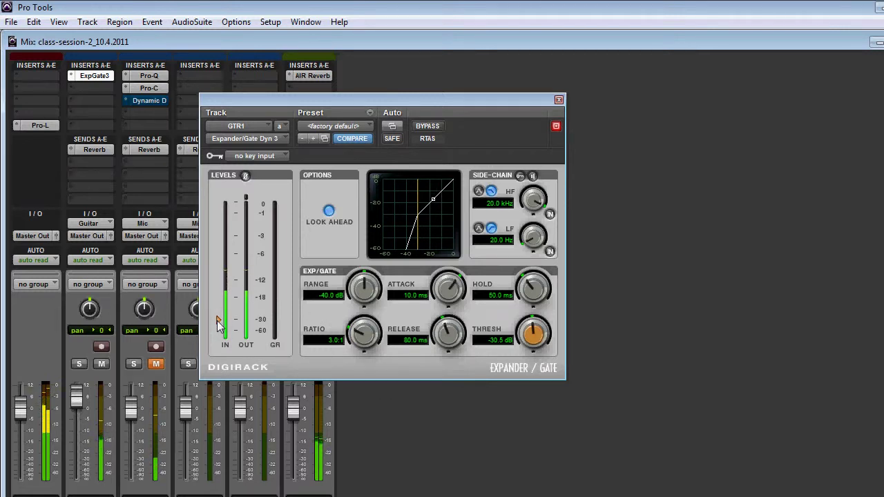
drag(215, 322, 219, 314)
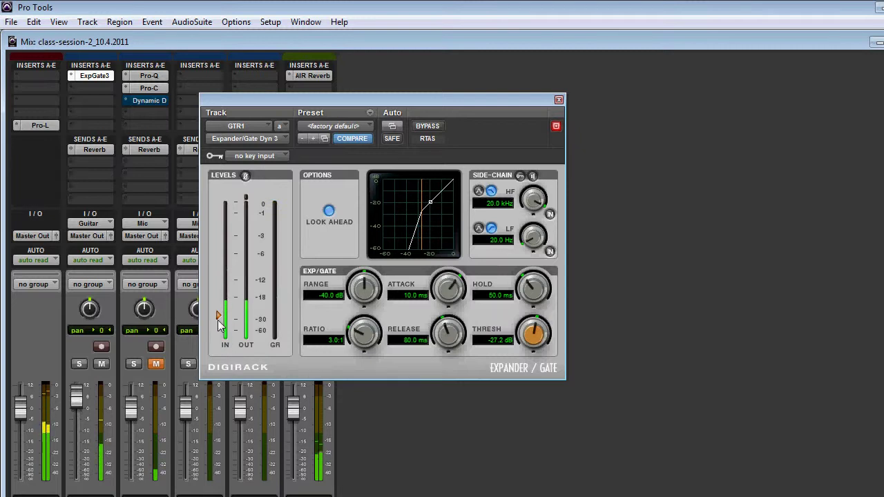
drag(218, 315, 219, 312)
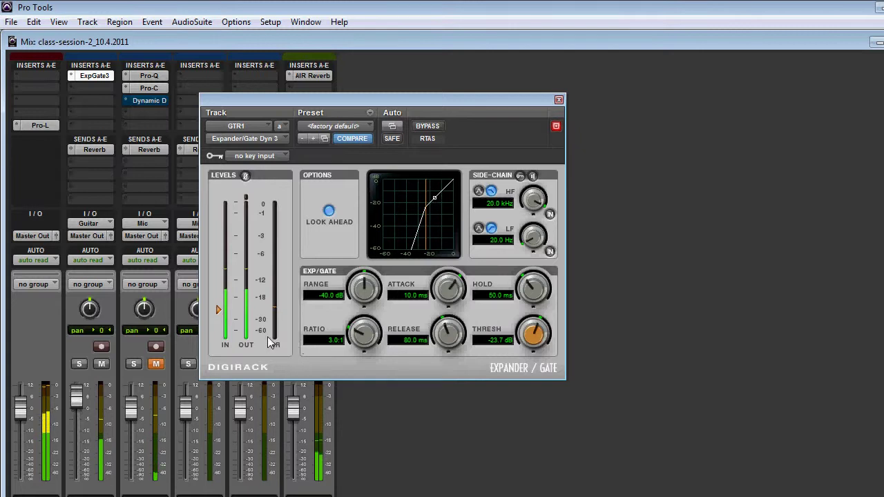
drag(218, 310, 219, 308)
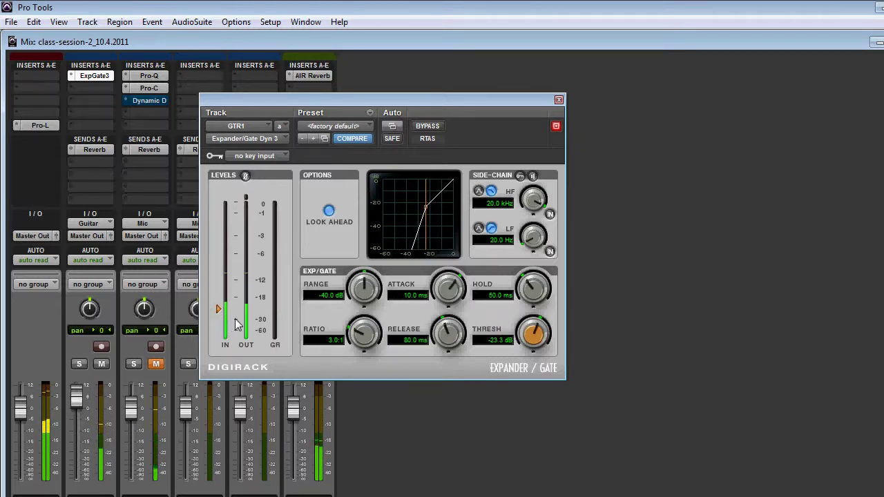
drag(219, 311, 220, 308)
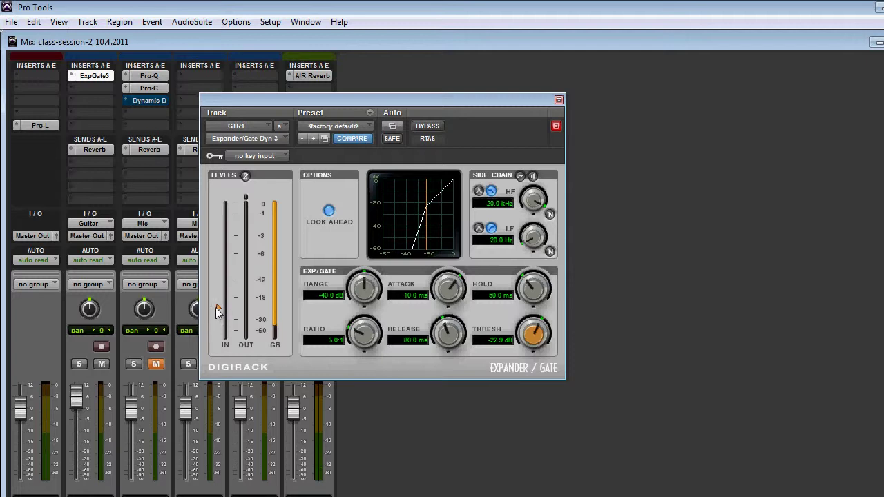
drag(221, 308, 222, 306)
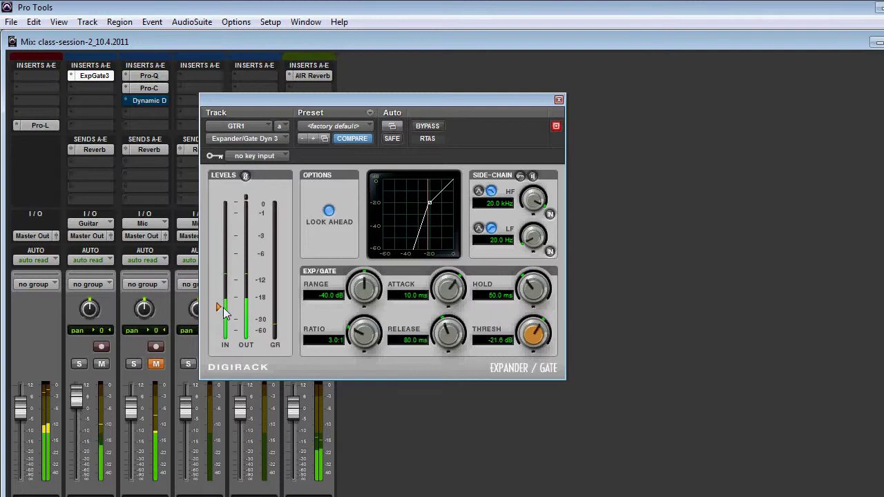
drag(217, 309, 215, 316)
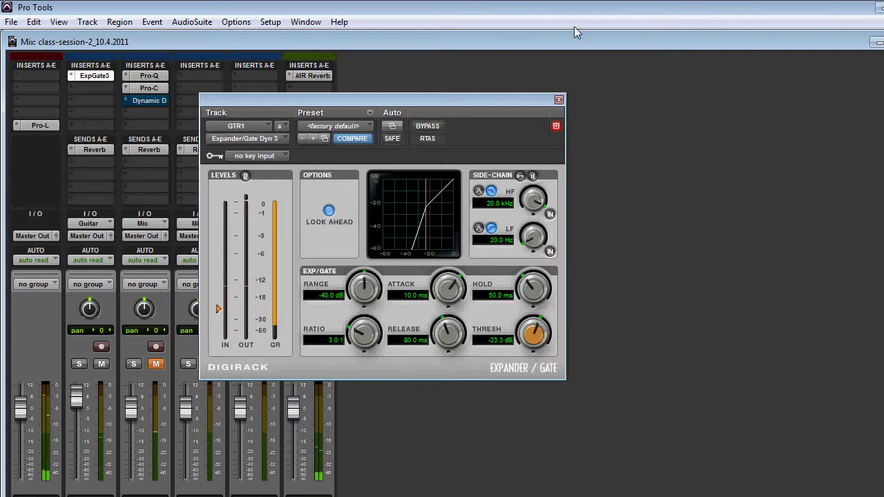
click(559, 100)
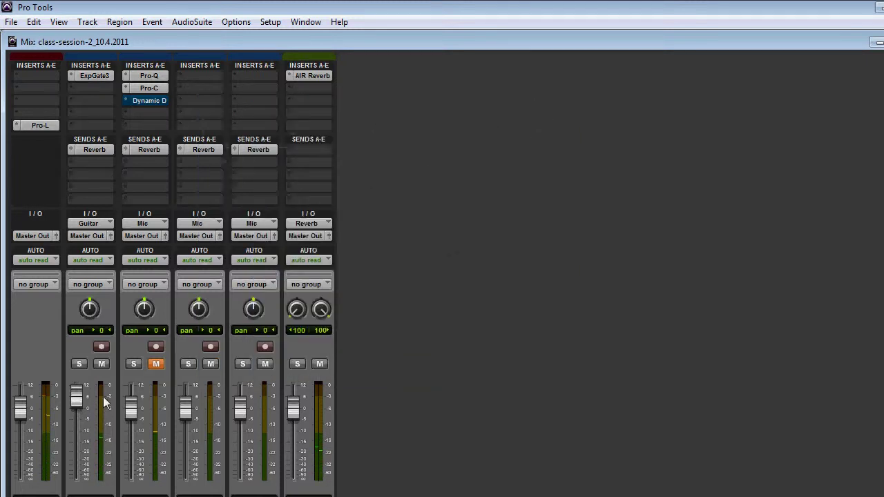
Mute GTR1 instead of VOX1, and remove Pro-Q and Pro-C from the VOX1 inserts, keeping Dynamic Delay in the third slot
click(158, 366)
click(125, 98)
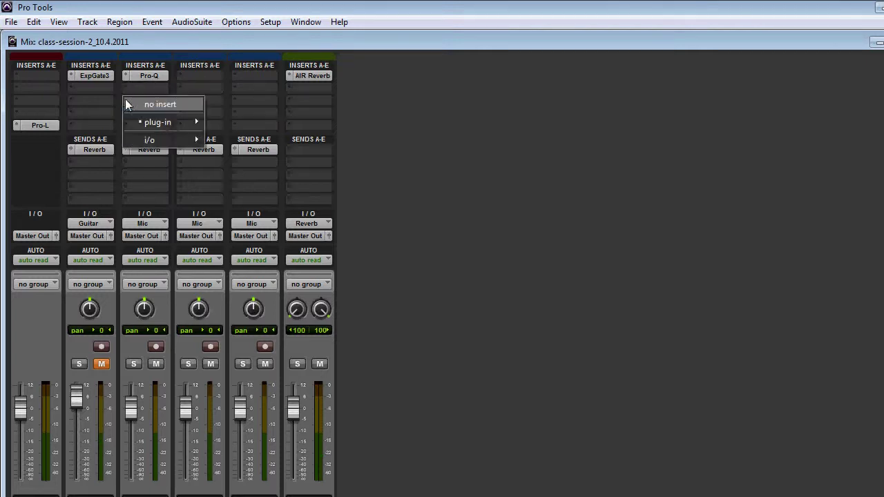
click(146, 105)
click(127, 78)
click(134, 80)
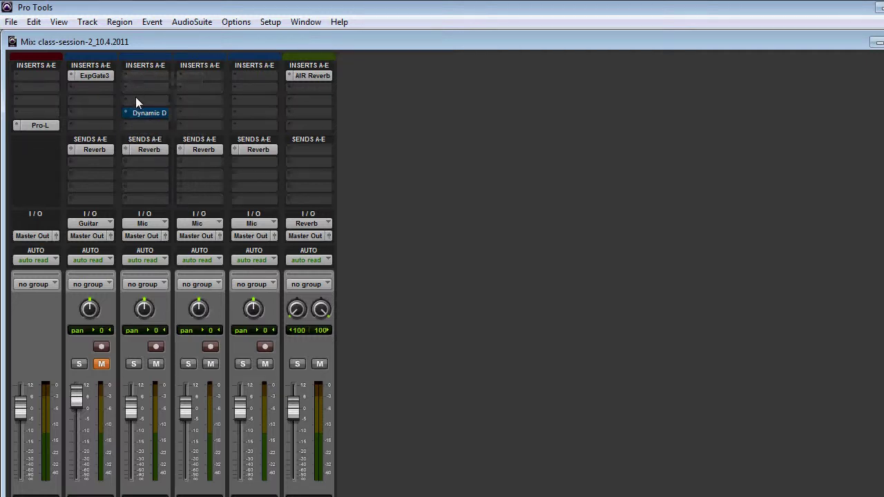
drag(138, 113, 141, 98)
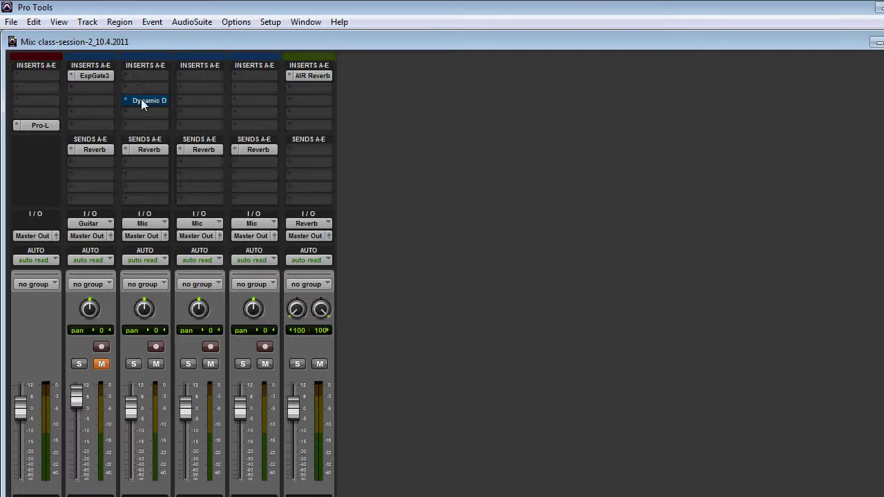
click(129, 80)
click(228, 83)
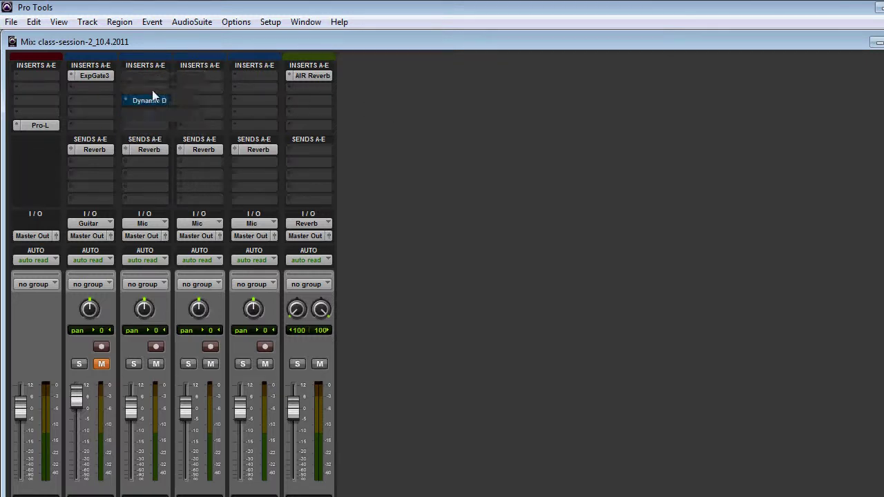
Open the Dynamic Delay on VOX1, switch its bypass off and on again, and close the plug-in window
click(146, 100)
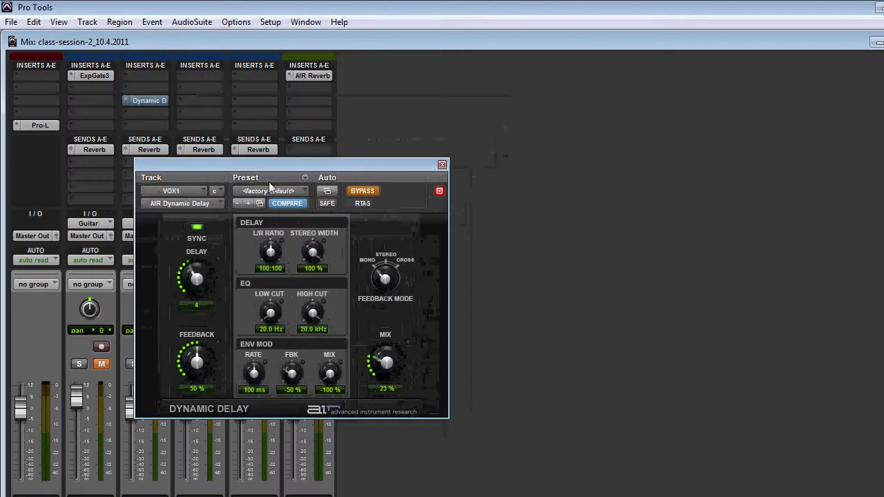
click(355, 191)
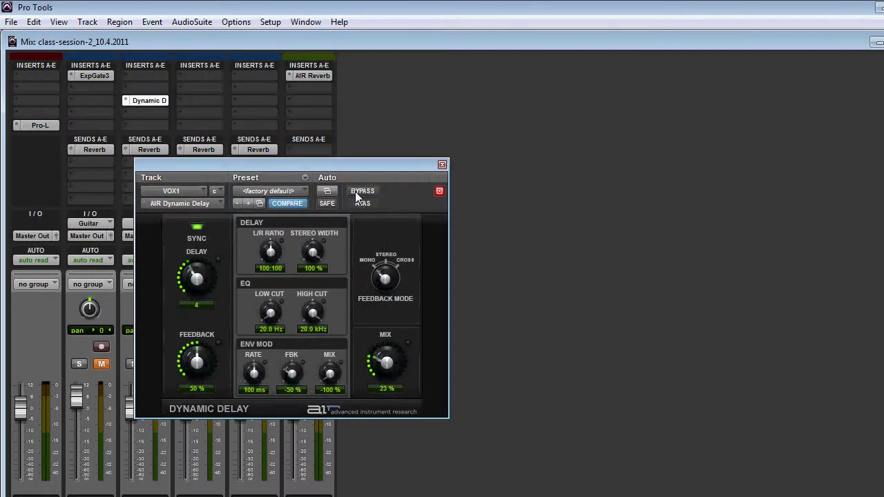
click(355, 191)
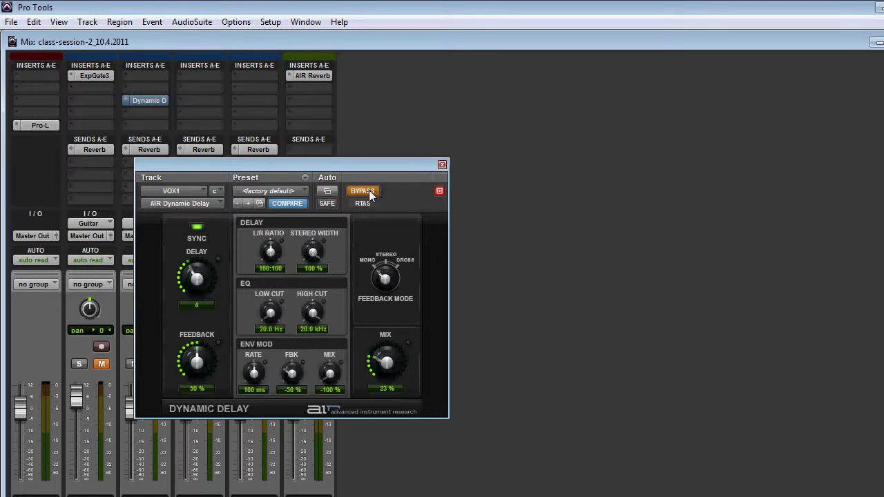
click(442, 164)
Insert the Expander/Gate Dyn 3 (mono) dynamics plug-in in the first insert slot of the VOX1 track
click(150, 76)
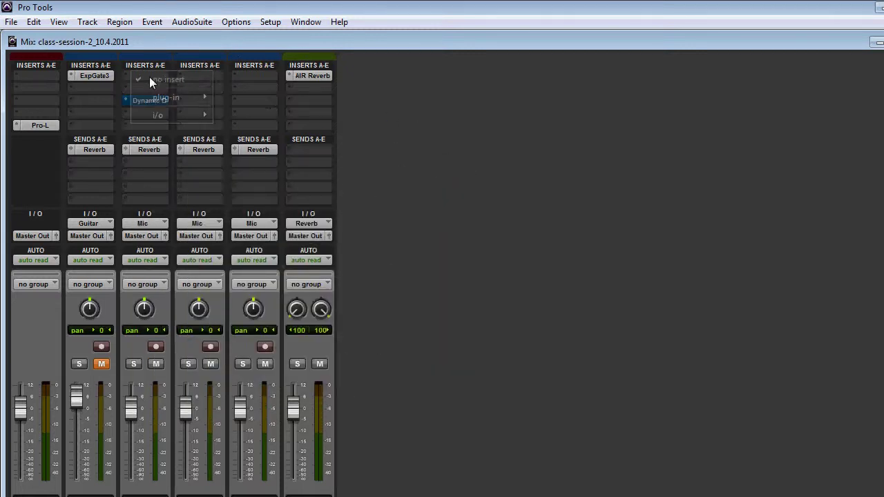
click(149, 76)
click(149, 76)
mouse_move(174, 98)
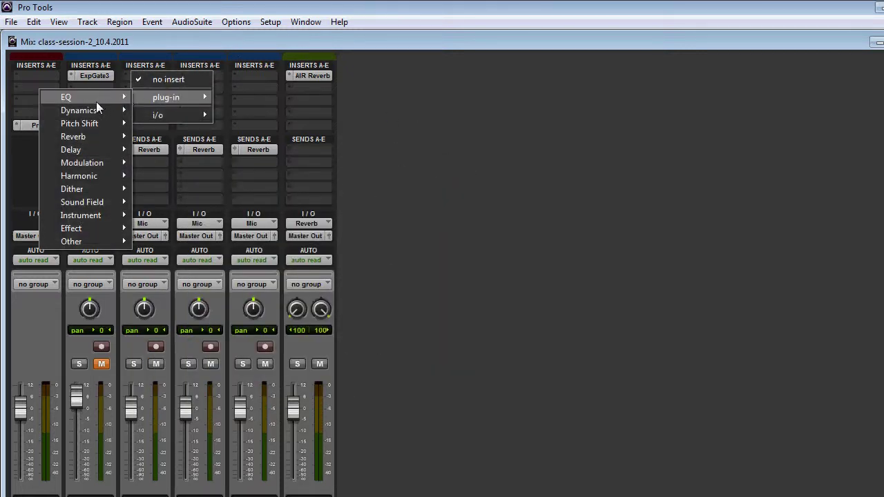
mouse_move(93, 108)
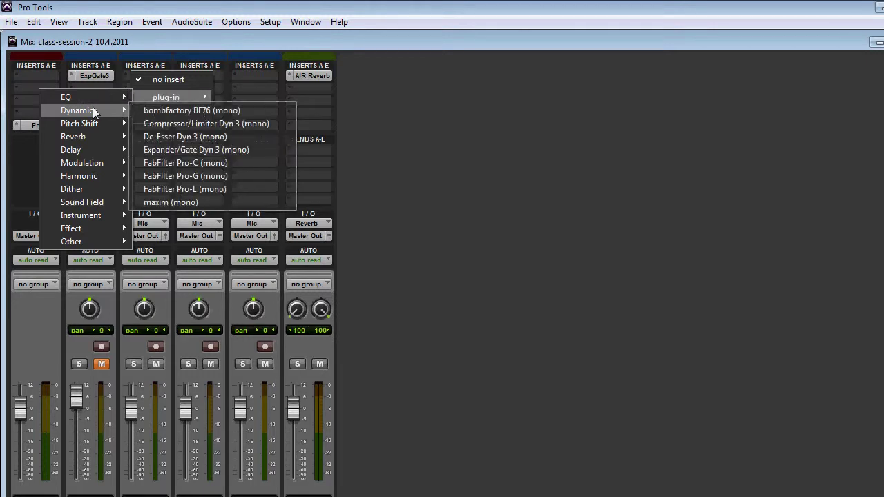
click(191, 149)
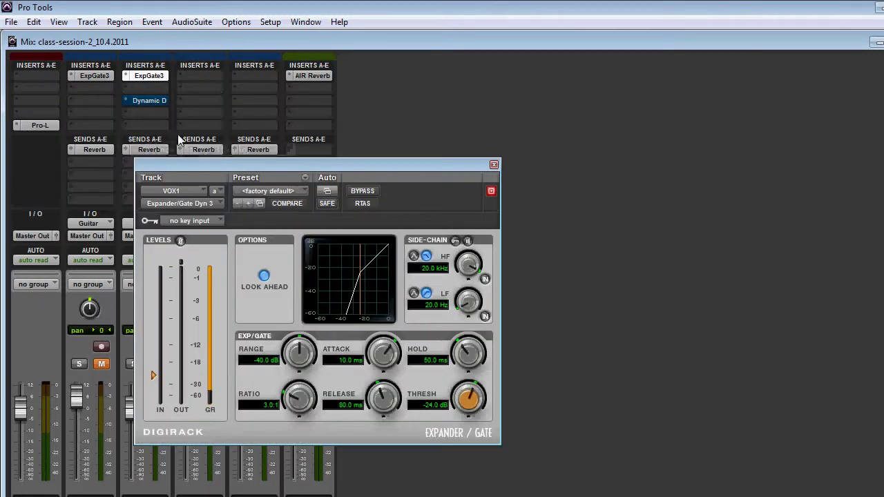
Lower the threshold of the VOX1 gate to -30.6 dB and close the plug-in window
drag(294, 169, 393, 138)
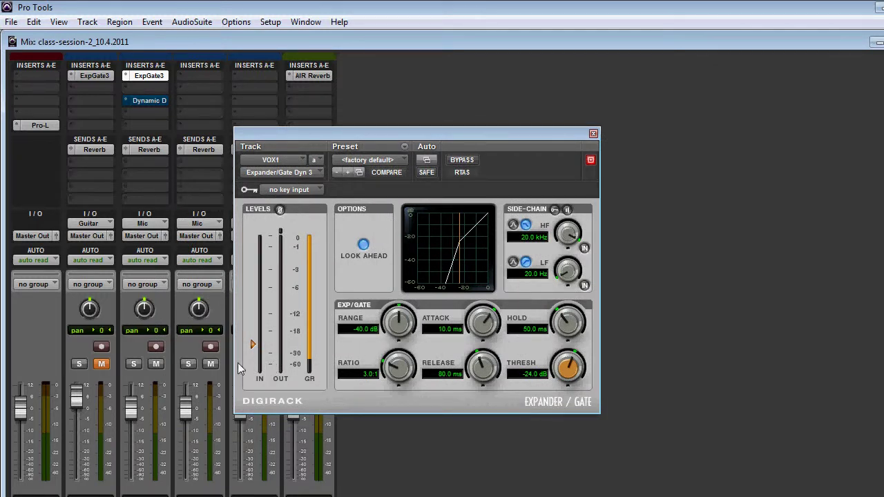
mouse_move(566, 371)
mouse_down()
mouse_move(561, 391)
mouse_move(560, 379)
mouse_up()
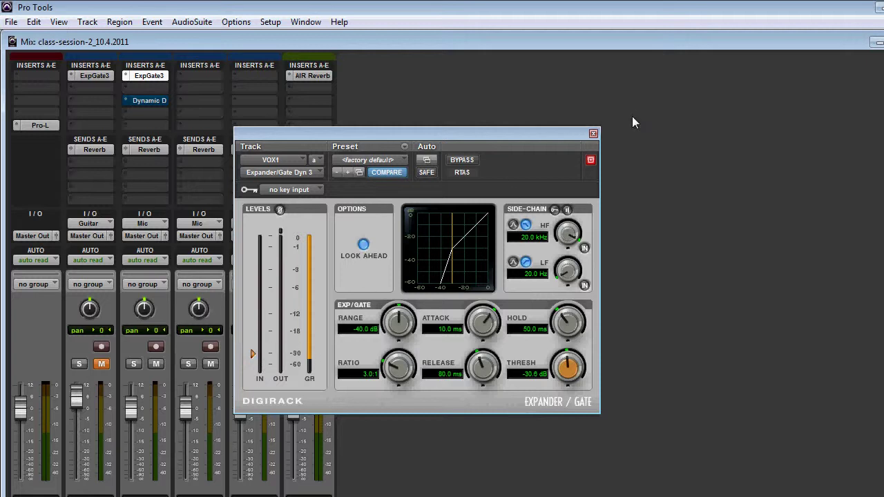
click(593, 133)
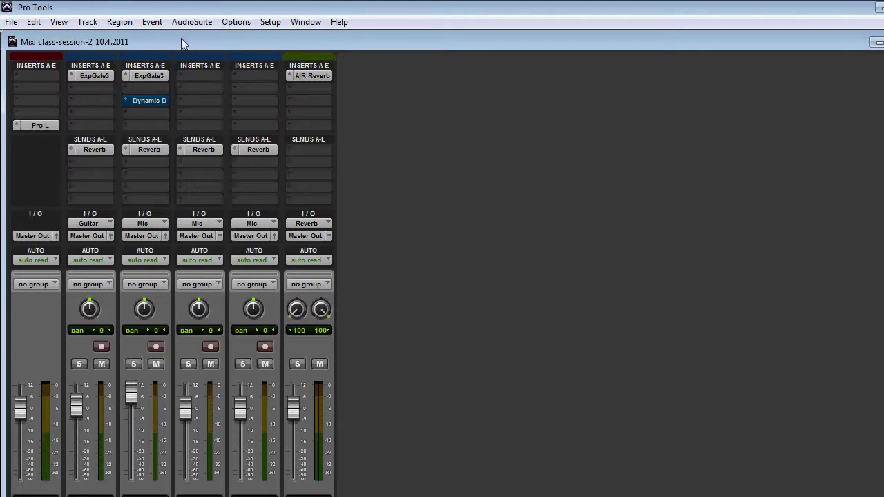
Take the Dynamic Delay on VOX1 out of bypass, audition it during playback, and return to the Edit window
click(149, 102)
click(542, 134)
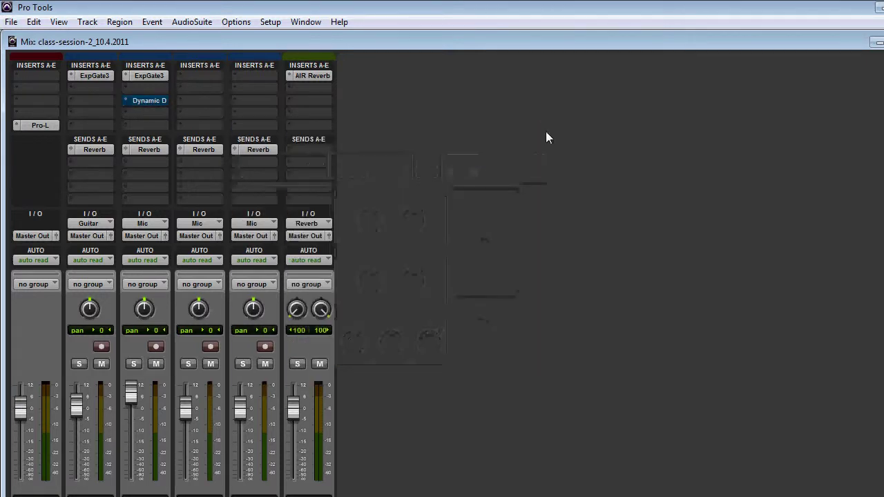
click(149, 100)
click(472, 160)
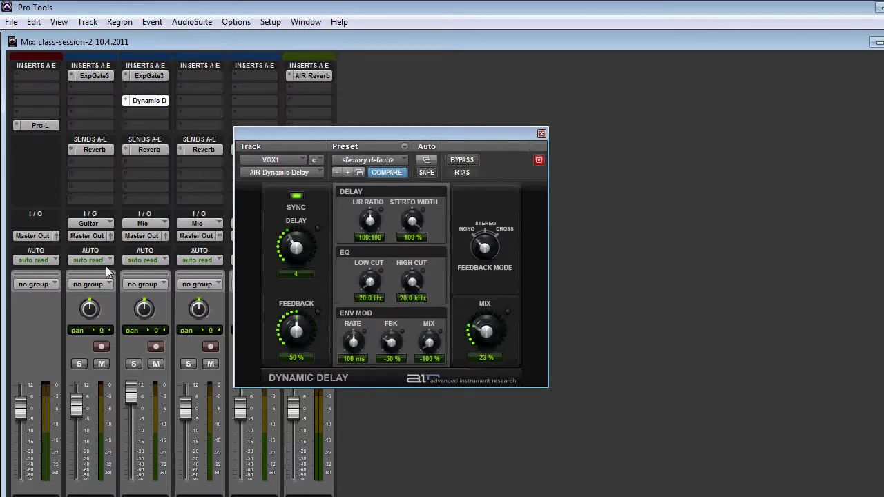
key(space)
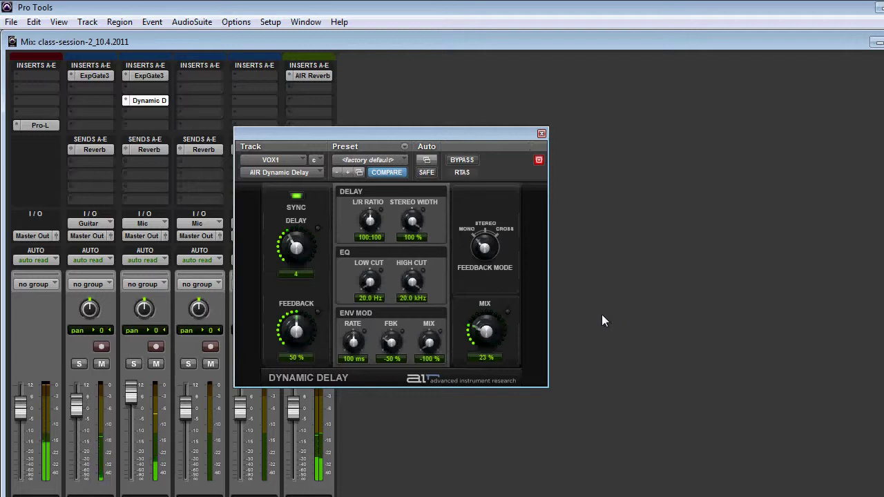
click(542, 134)
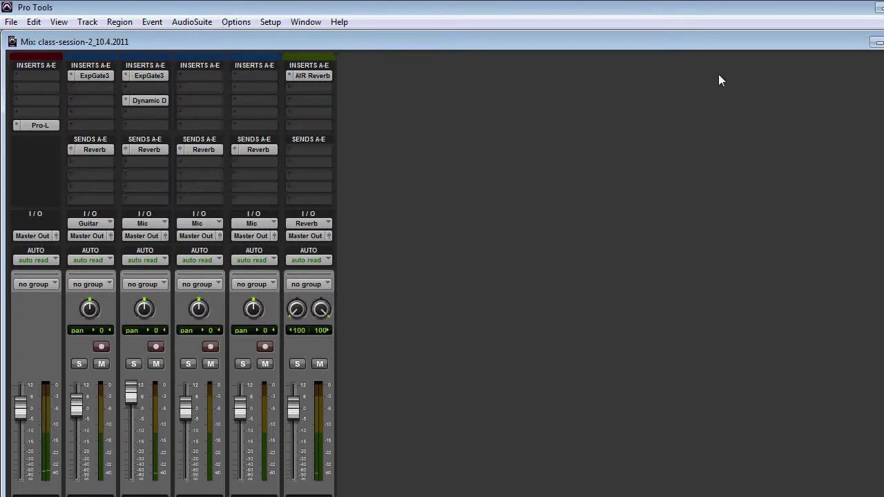
key(ctrl+equal)
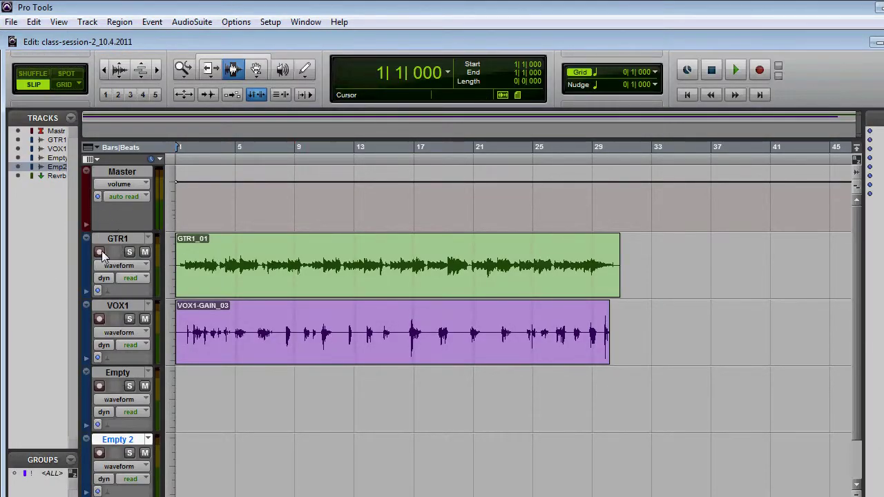
click(99, 252)
click(759, 69)
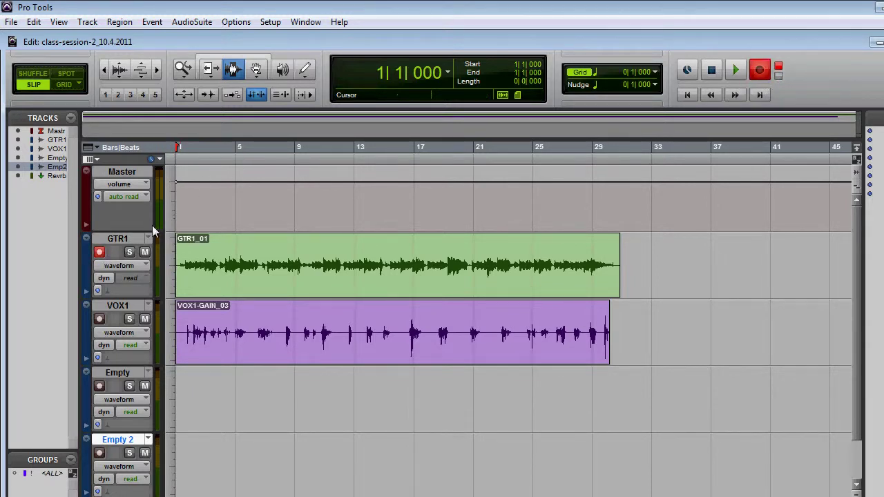
click(100, 252)
click(759, 69)
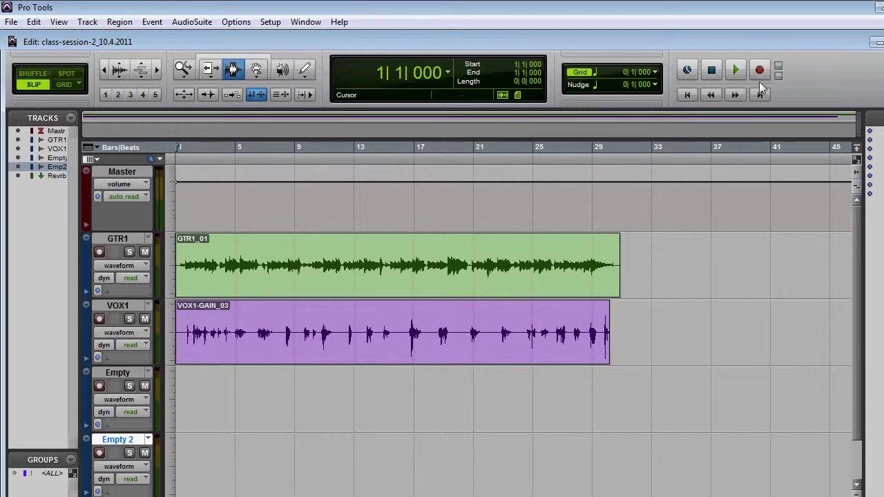
Record-arm the Empty track, mute GTR1 and VOX1, and start recording from the beginning of the session
click(99, 386)
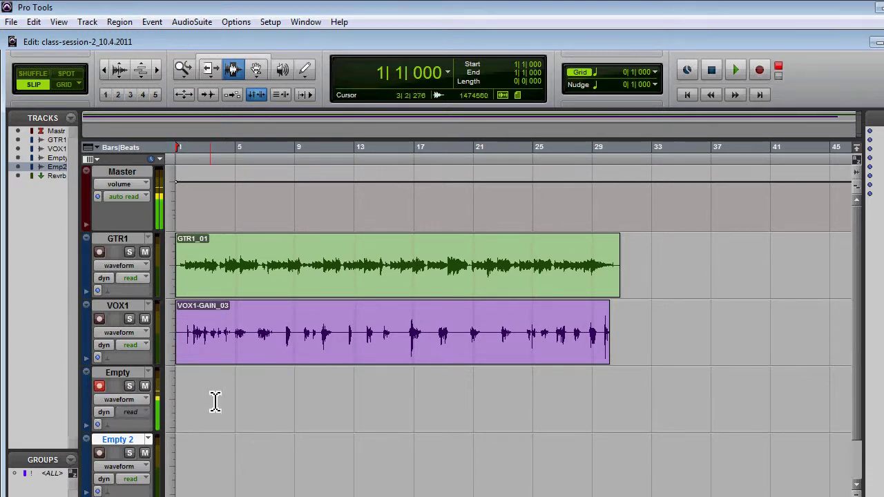
click(145, 319)
click(144, 252)
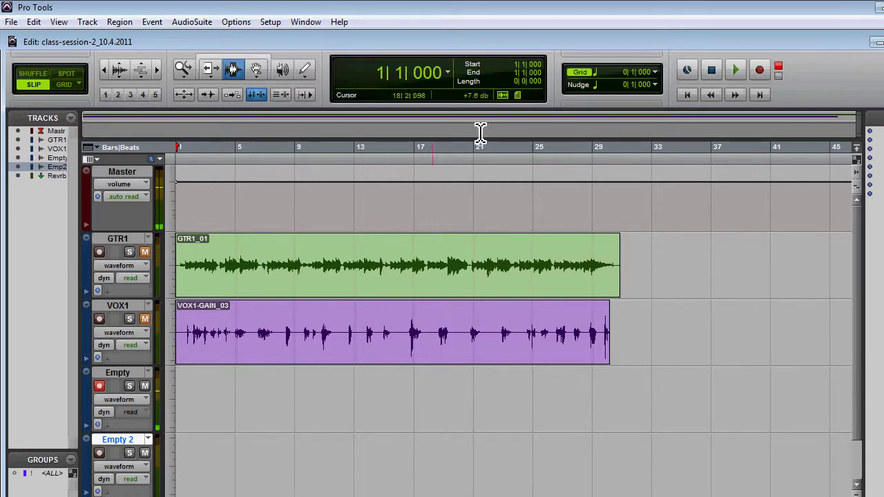
click(760, 72)
click(737, 72)
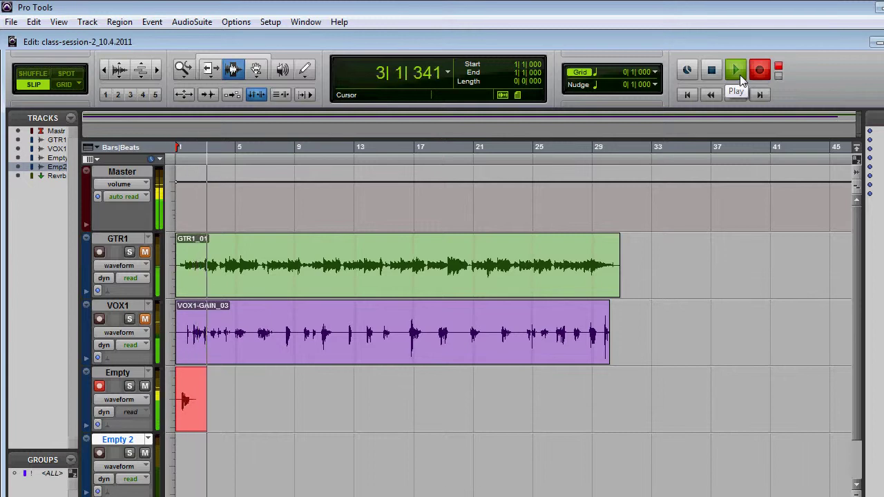
Stop recording on the Empty track and play back the start of the session to check the take
click(711, 69)
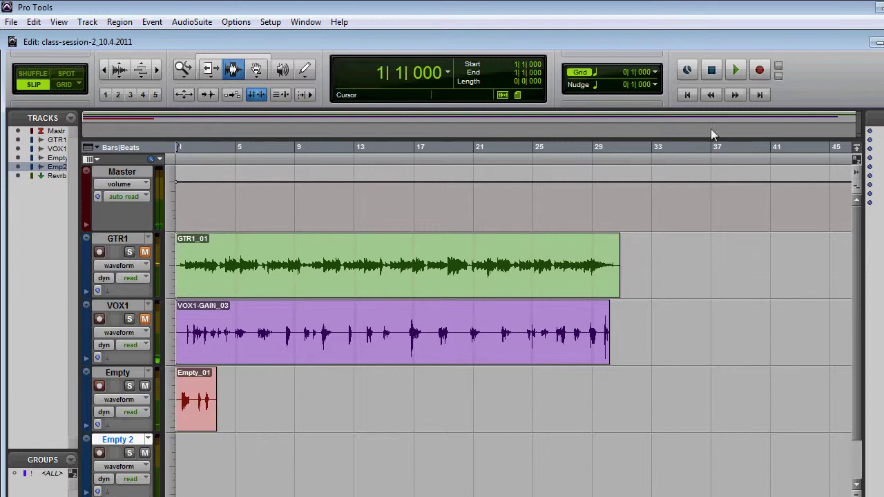
click(737, 71)
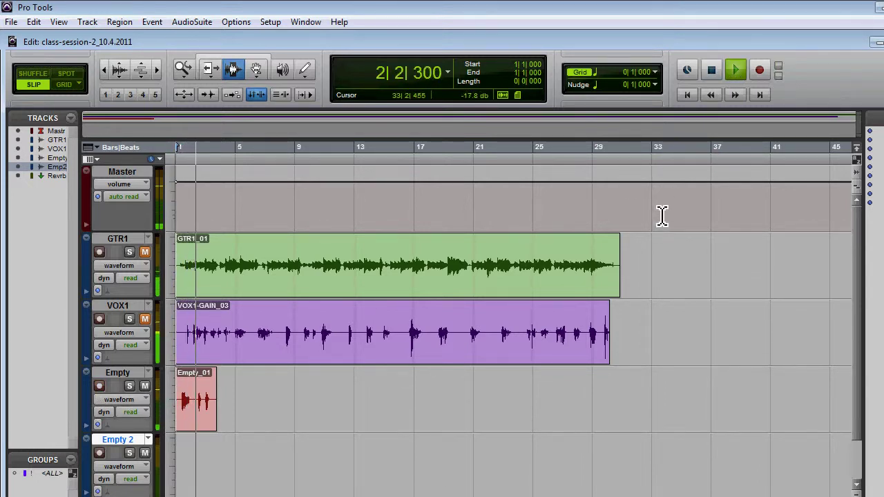
click(719, 70)
Select the recorded Empty_01 region on the Empty track and remove it
drag(277, 408, 115, 405)
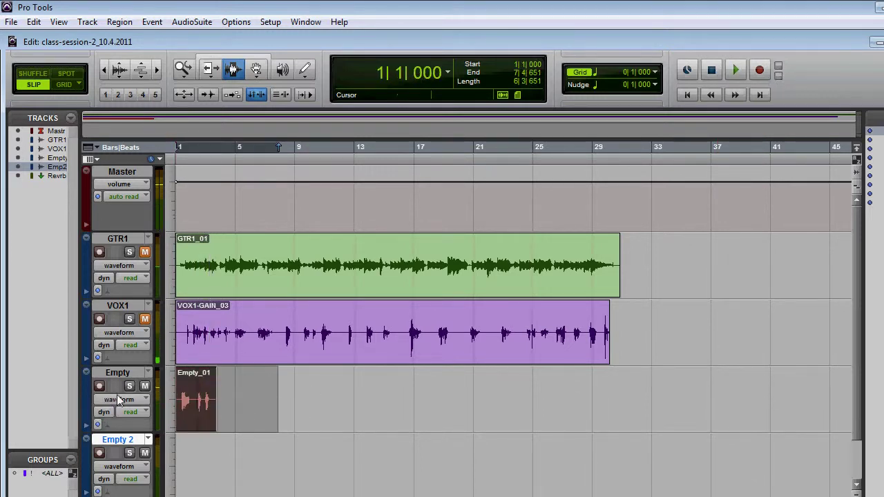
key(ctrl+z)
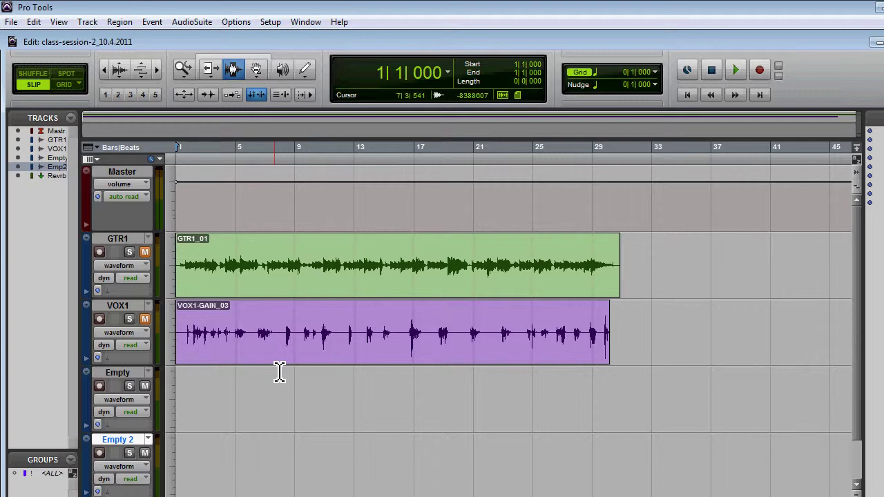
Switch to the Mix window and create one new stereo Instrument Track in the session
key(ctrl+equal)
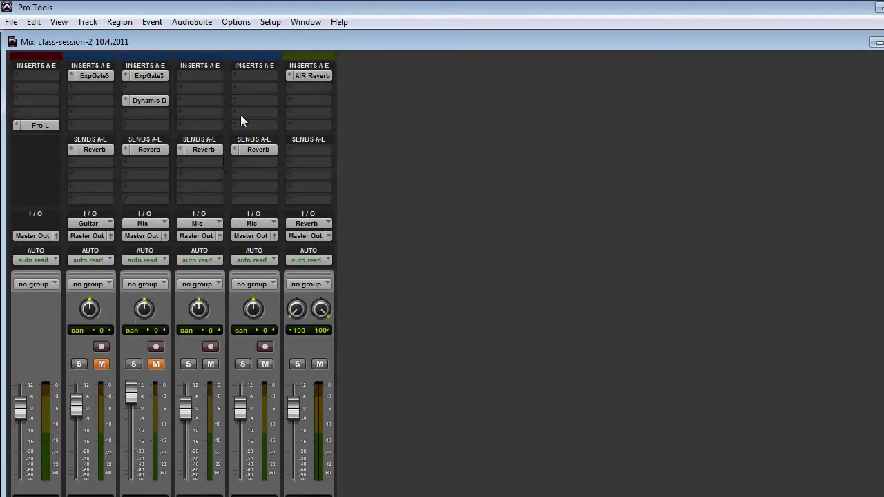
click(99, 25)
click(106, 37)
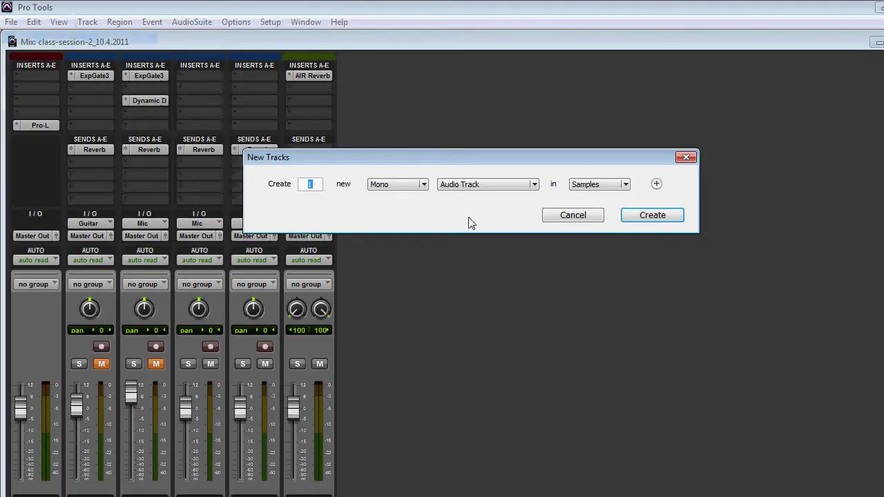
click(425, 185)
click(411, 195)
click(408, 191)
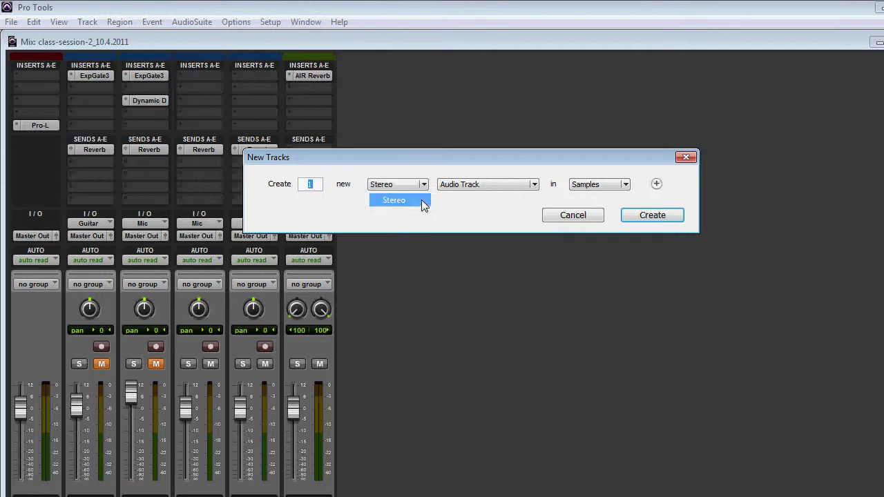
click(420, 199)
click(499, 189)
click(501, 239)
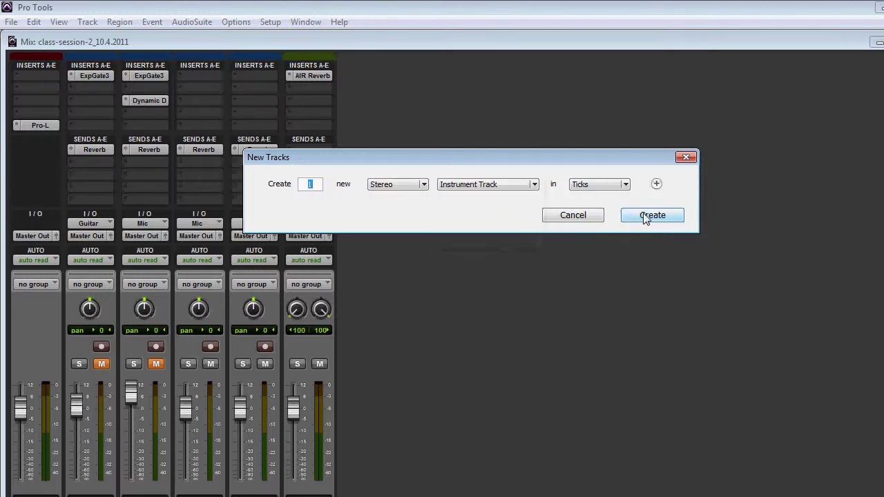
click(646, 214)
Insert the multichannel DB-33 (stereo) instrument in the first insert slot of the new instrument track, then close its plug-in window
drag(323, 68, 402, 62)
click(360, 77)
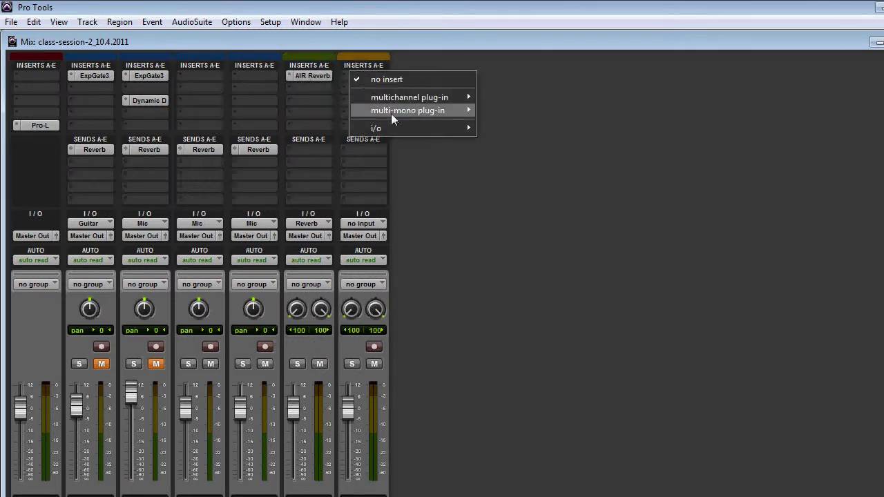
mouse_move(396, 97)
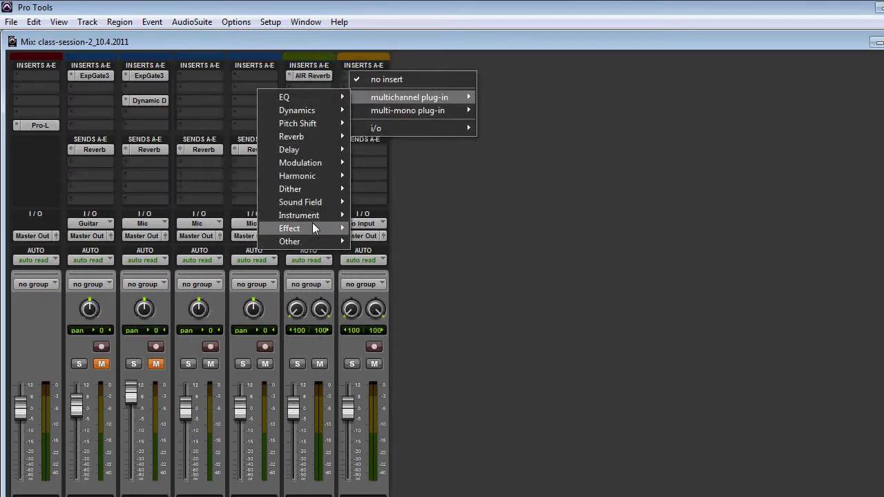
mouse_move(313, 217)
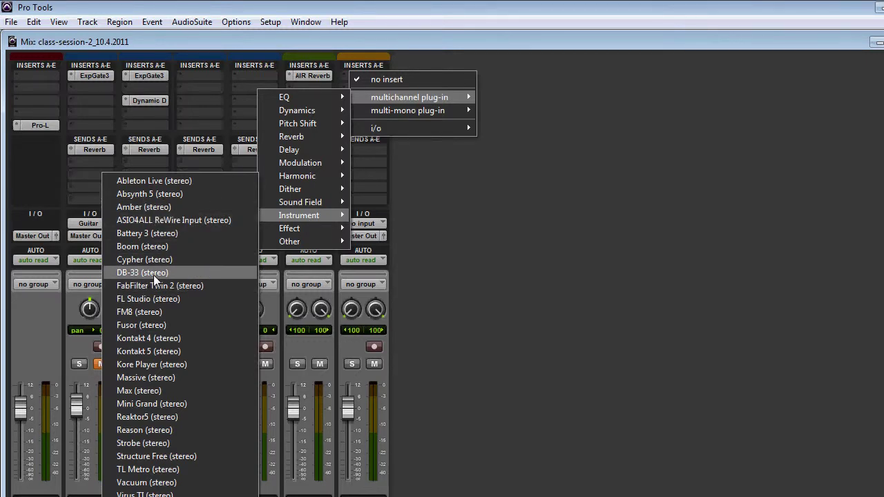
click(154, 273)
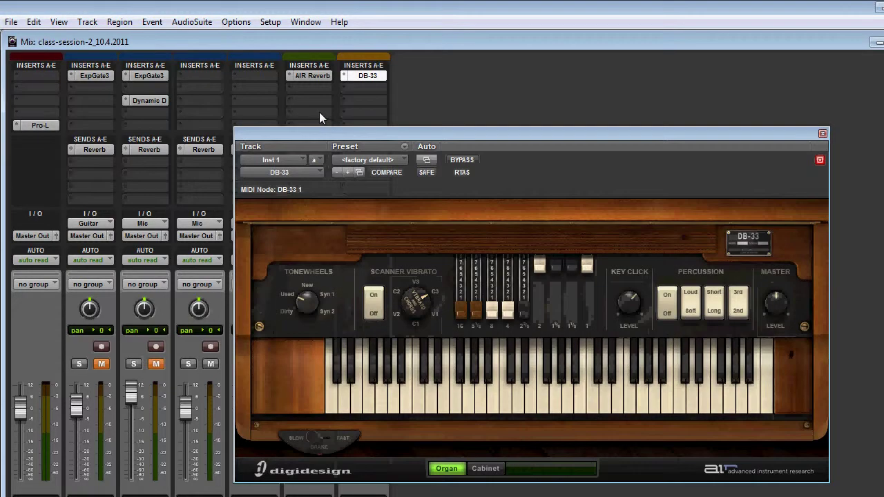
drag(408, 144, 356, 130)
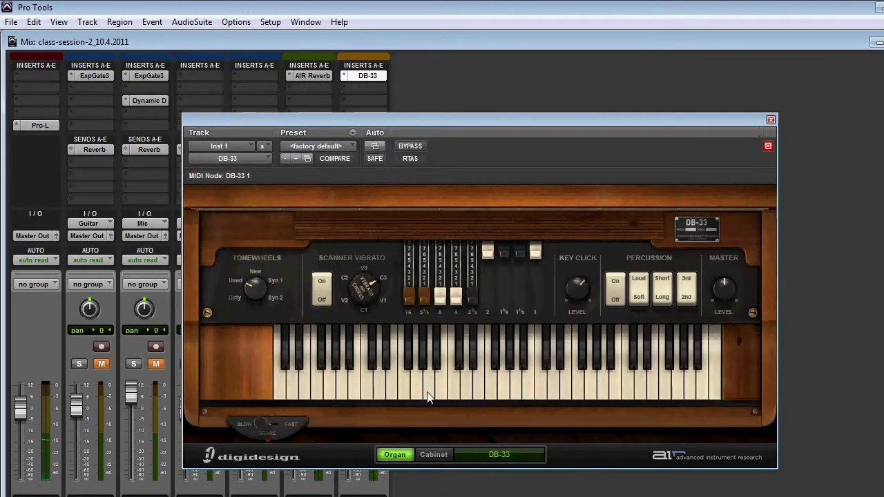
click(770, 120)
Check which MIDI input devices are available in the MIDI Input Enable dialog and close it
click(307, 22)
mouse_move(282, 24)
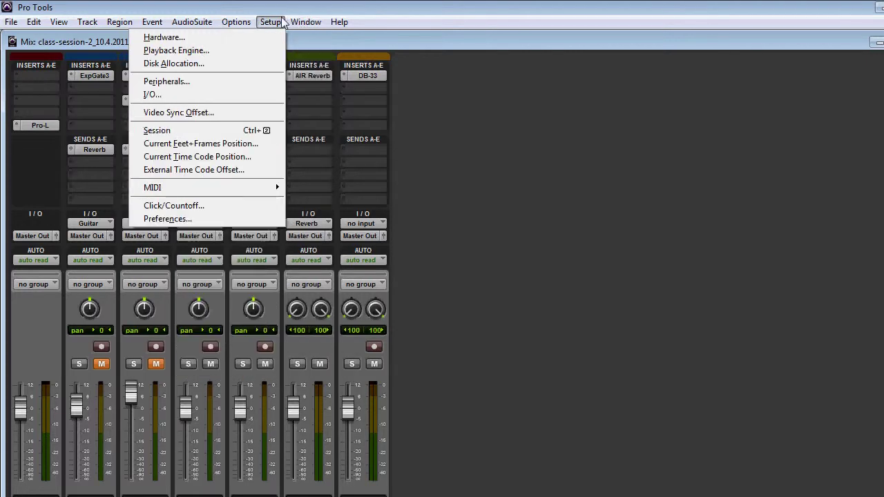
mouse_move(256, 191)
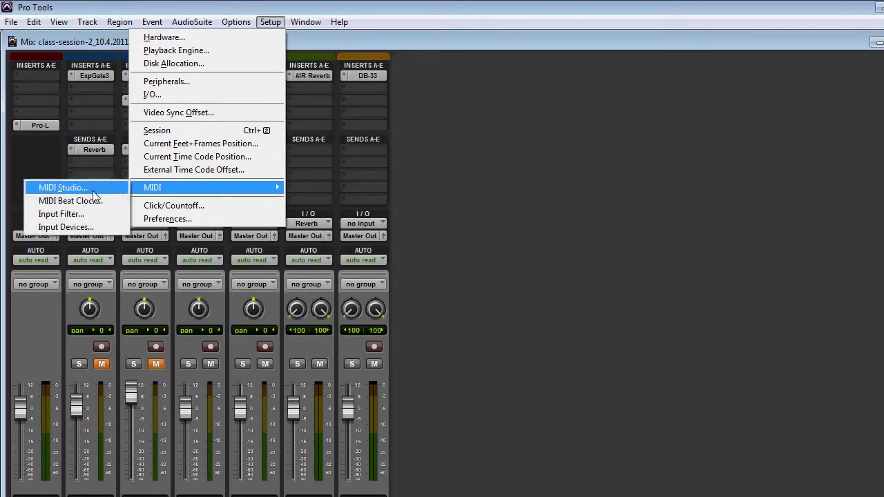
click(63, 227)
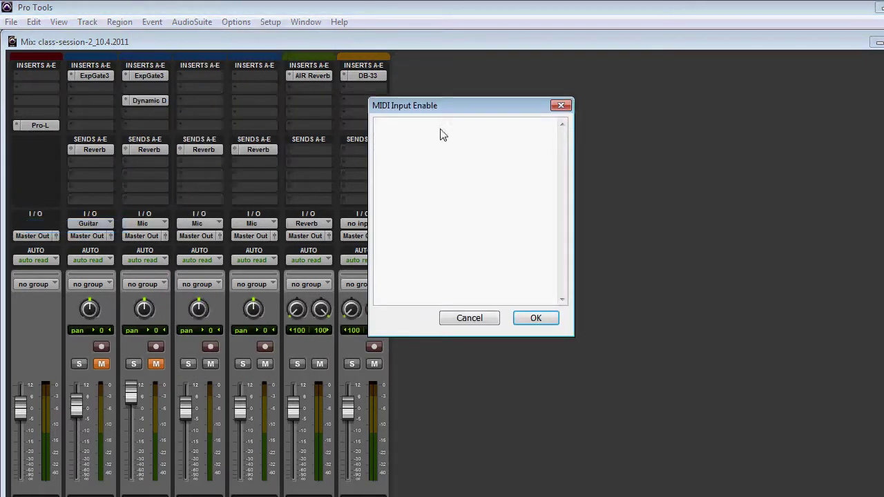
click(534, 319)
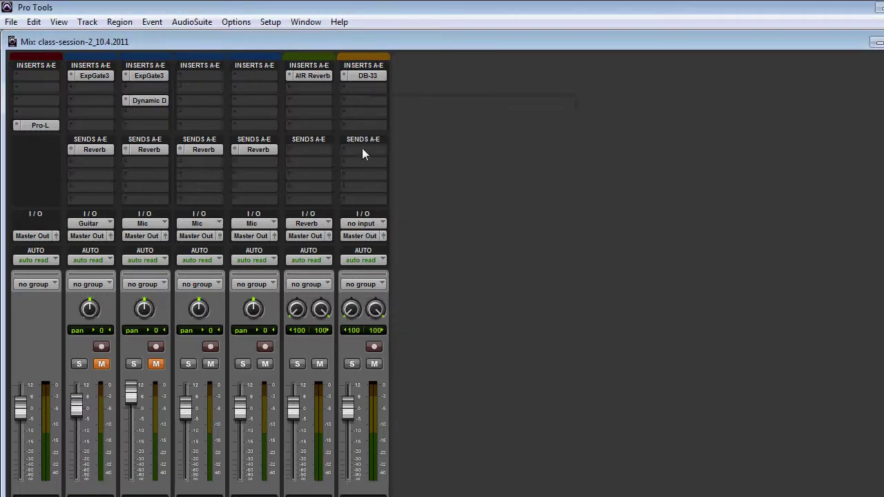
Review the Akai 1 instrument's manufacturer, model, port and channel properties in MIDI Studio Setup, and close the window
click(306, 23)
mouse_move(271, 25)
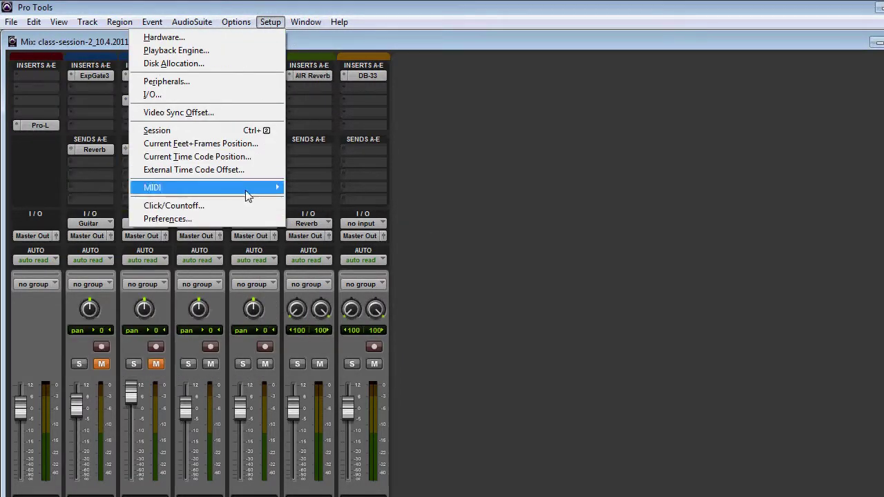
mouse_move(249, 193)
click(90, 188)
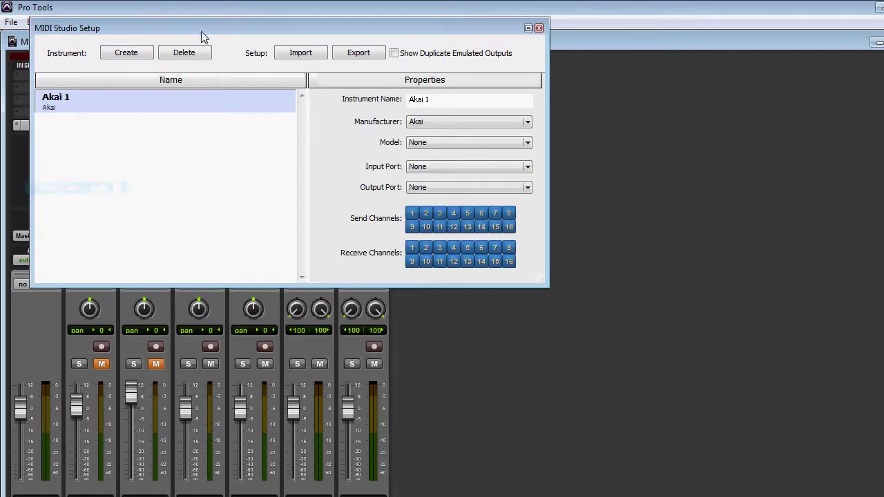
drag(203, 31, 228, 66)
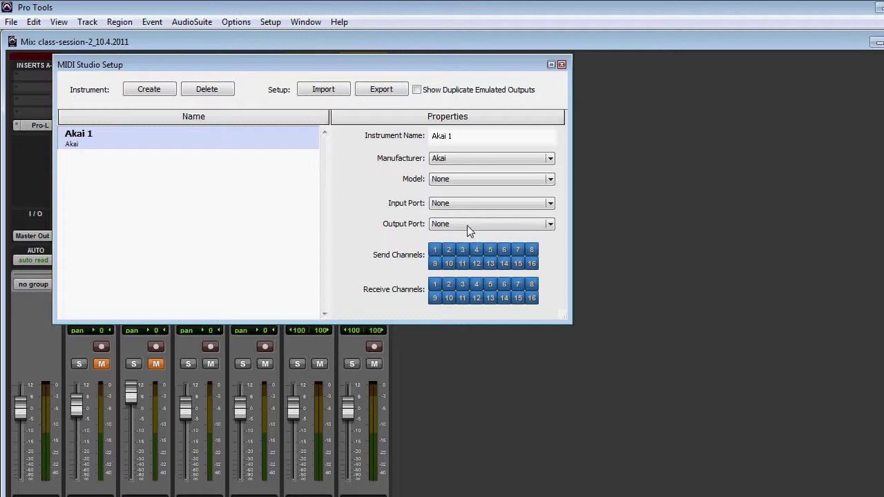
click(562, 65)
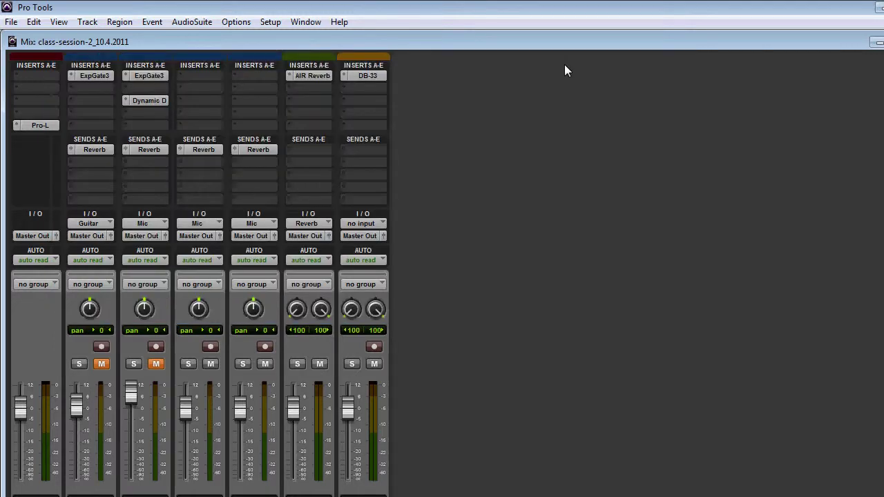